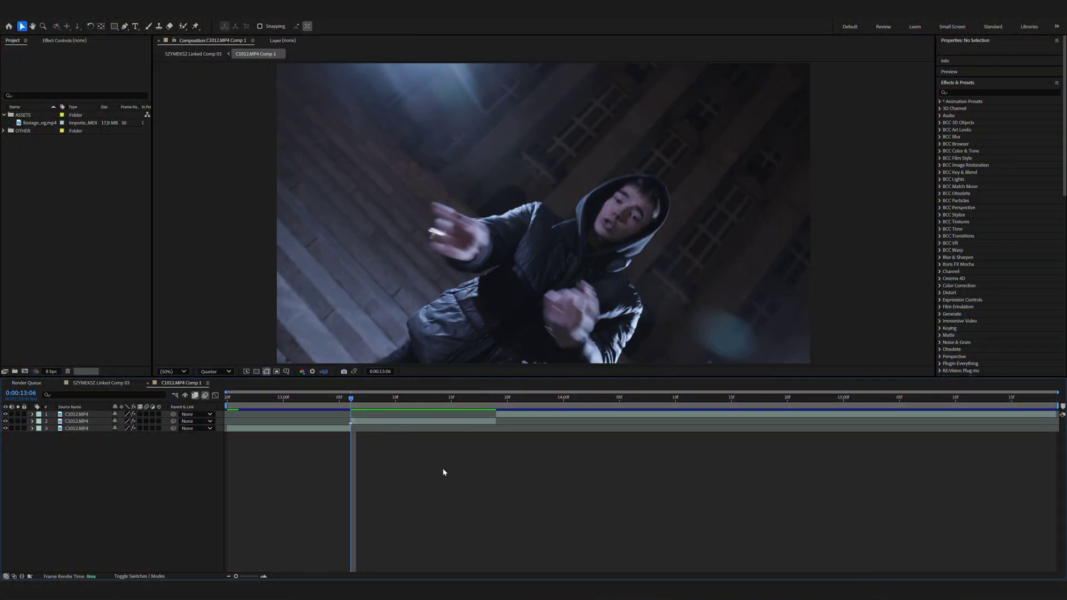
Step: Precompose the second clip layer into C1012.MP4 Comp 2, open it, and add the skull footage
left_click_drag(354, 405, 419, 431)
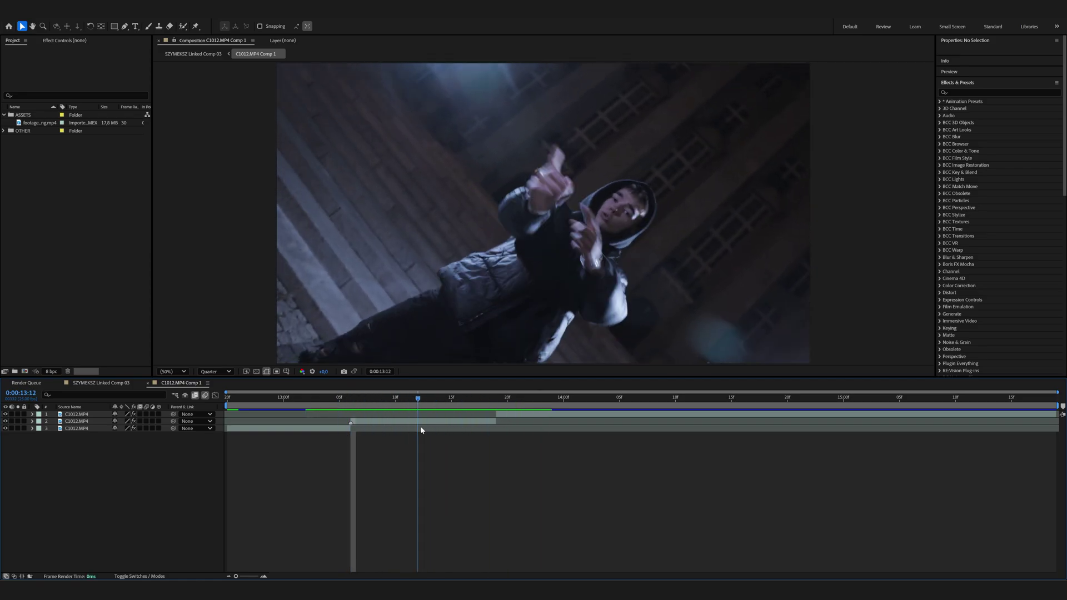
left_click(415, 421)
left_click(411, 401)
left_click_drag(411, 407, 370, 426)
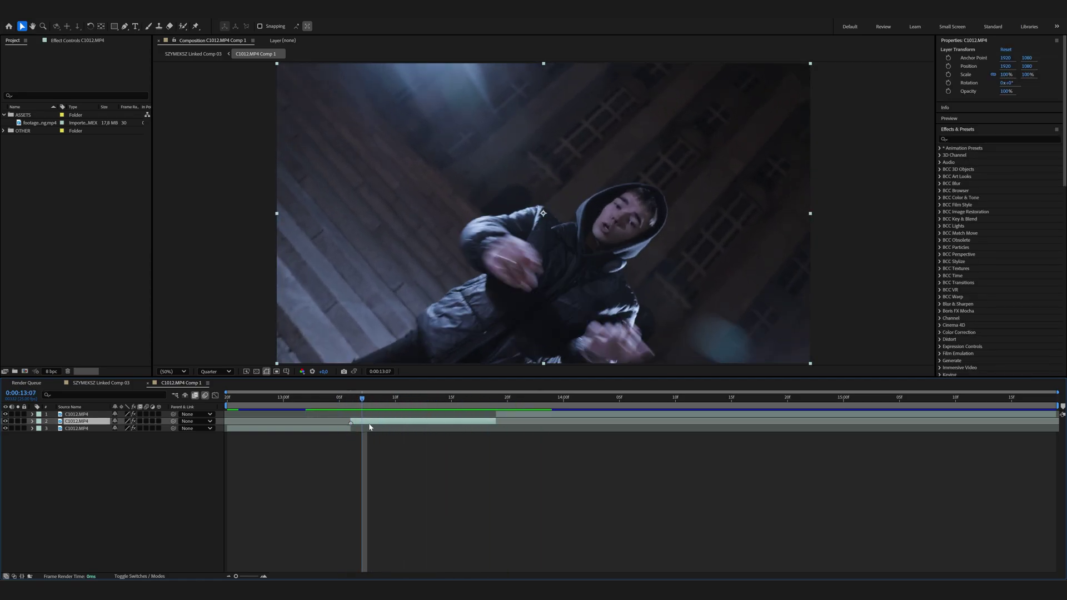
right_click(371, 426)
left_click(417, 365)
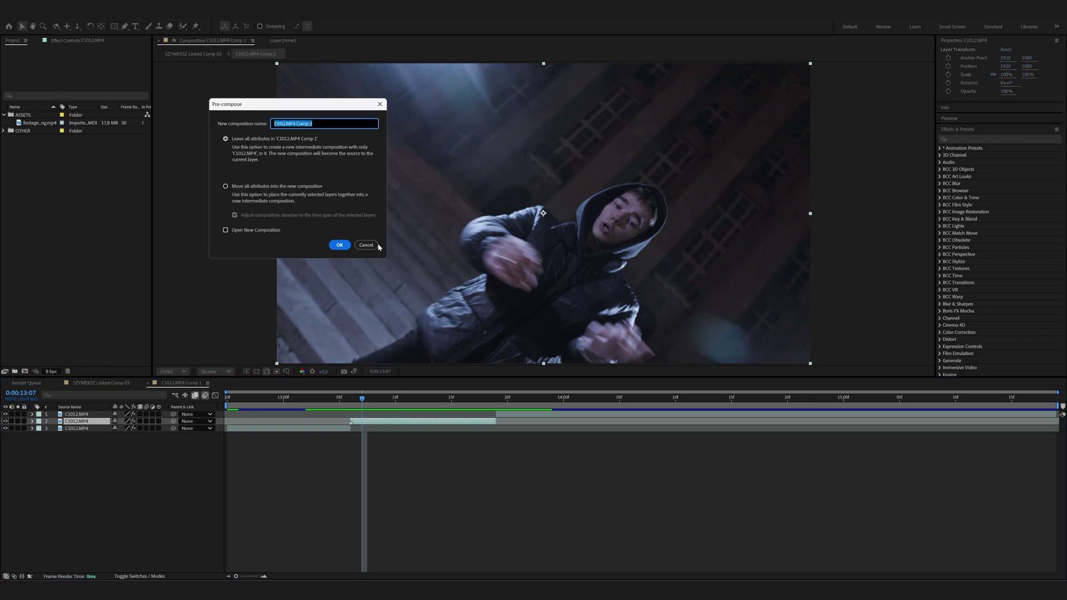
left_click(253, 187)
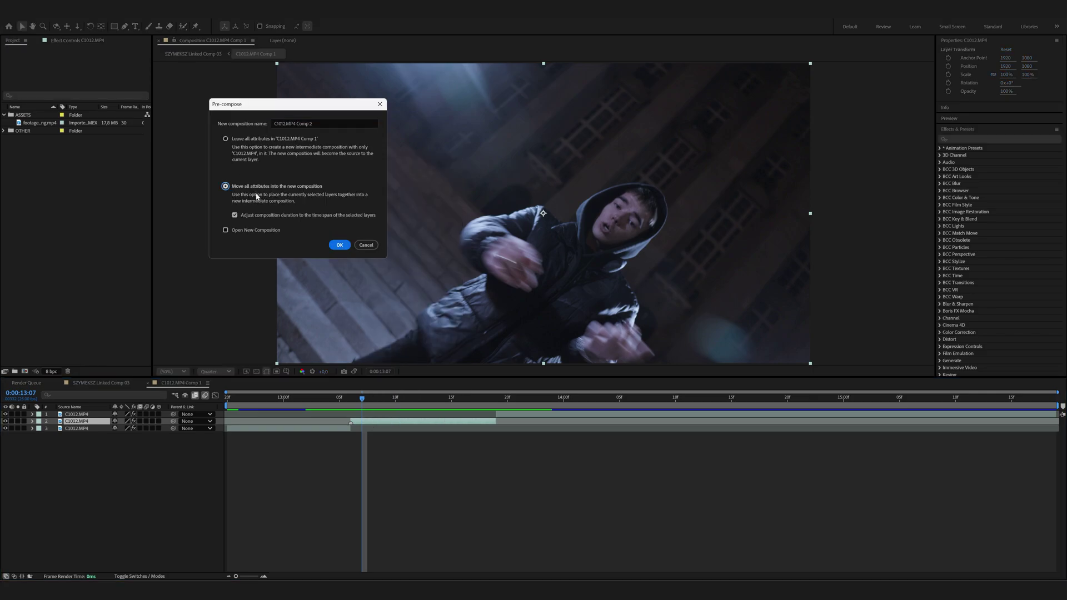
left_click(340, 244)
double_click(390, 423)
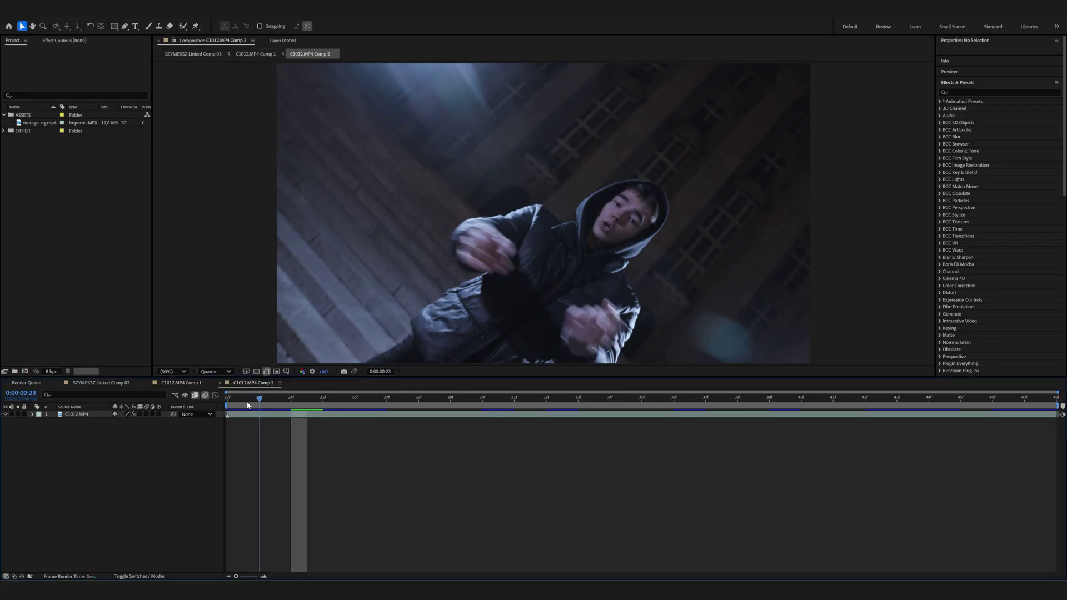
left_click_drag(40, 126, 254, 411)
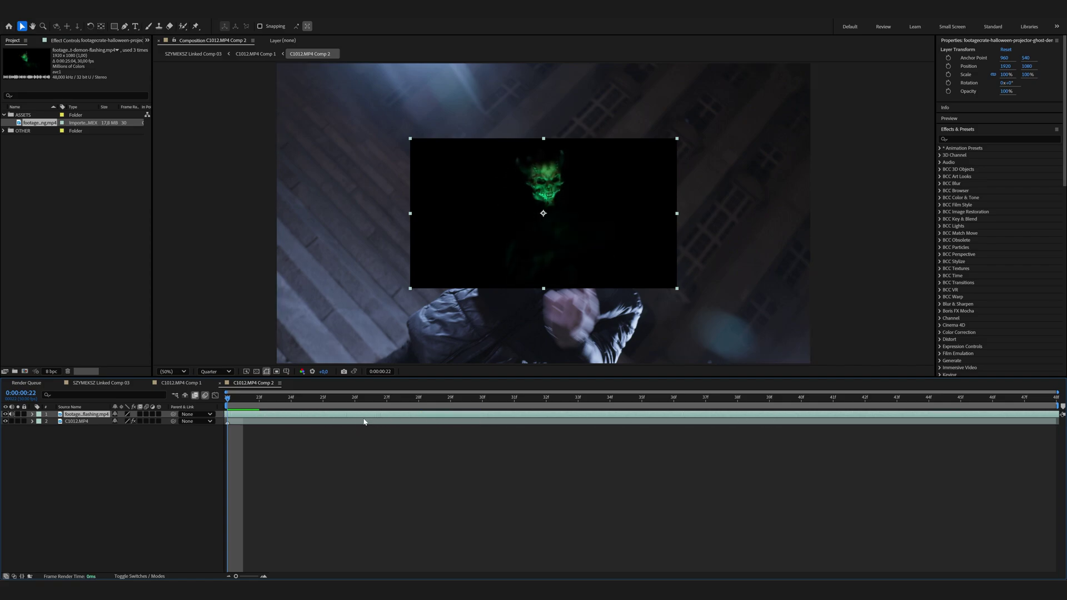
Step: Set the demon skull layer's blending mode to Screen
left_click(139, 575)
left_click(125, 414)
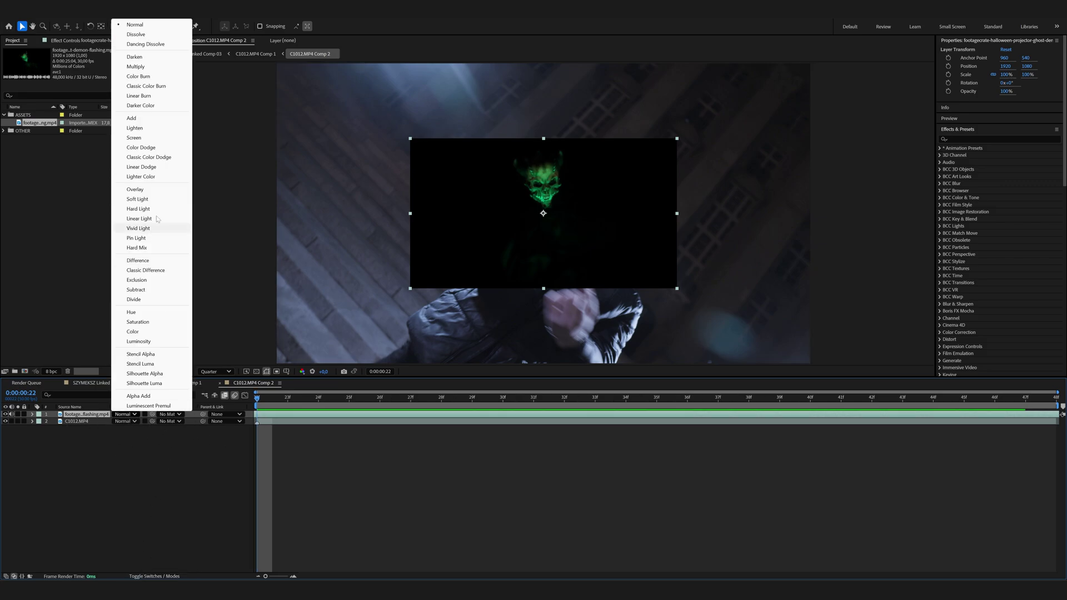
left_click(150, 142)
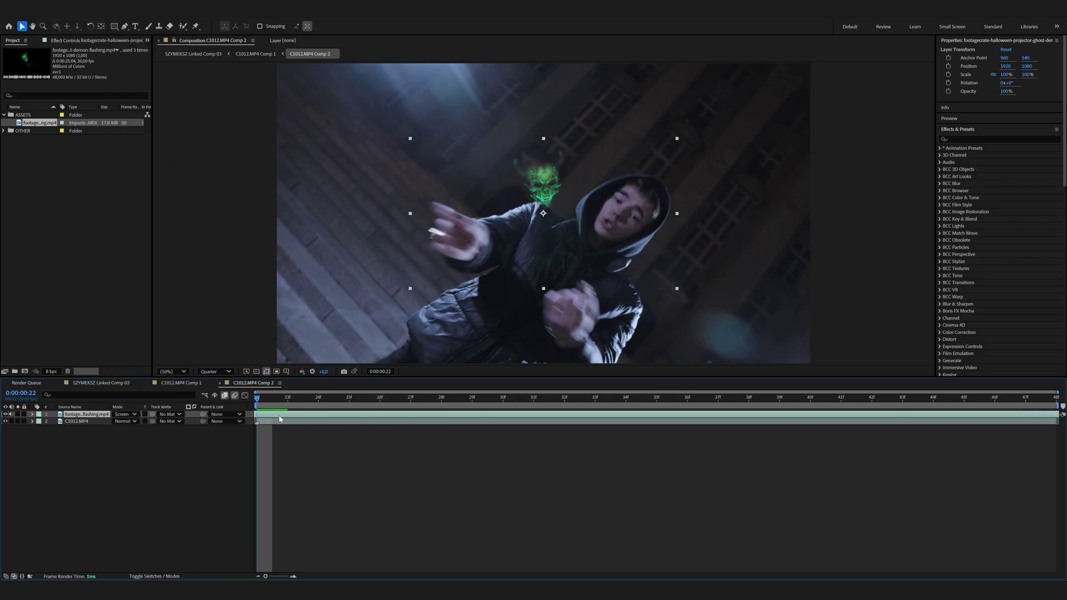
Step: Scale the skull layer to 182%
key("s")
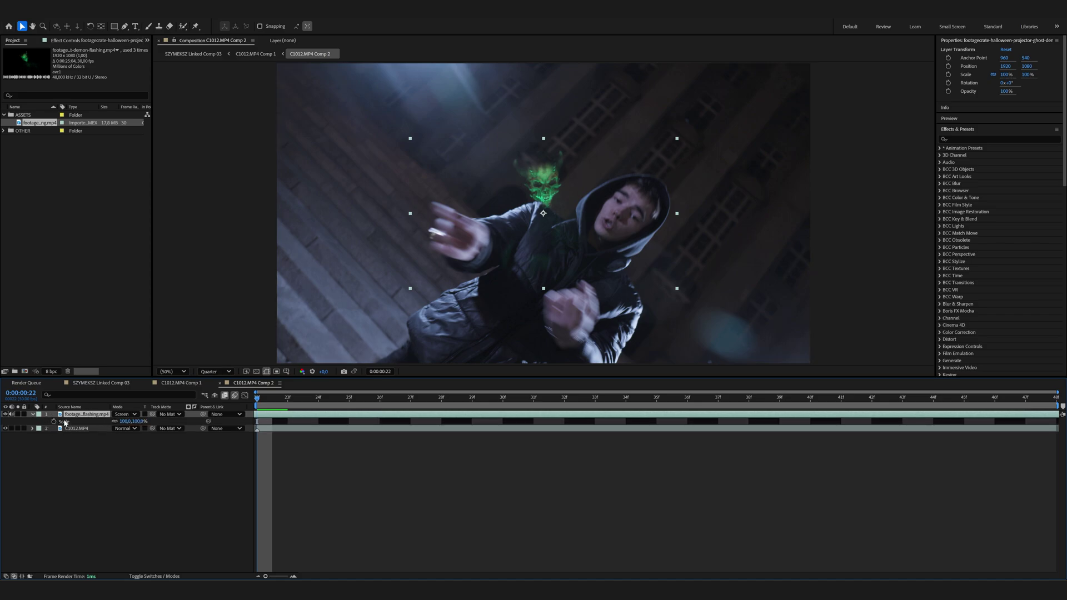
key("shift+p")
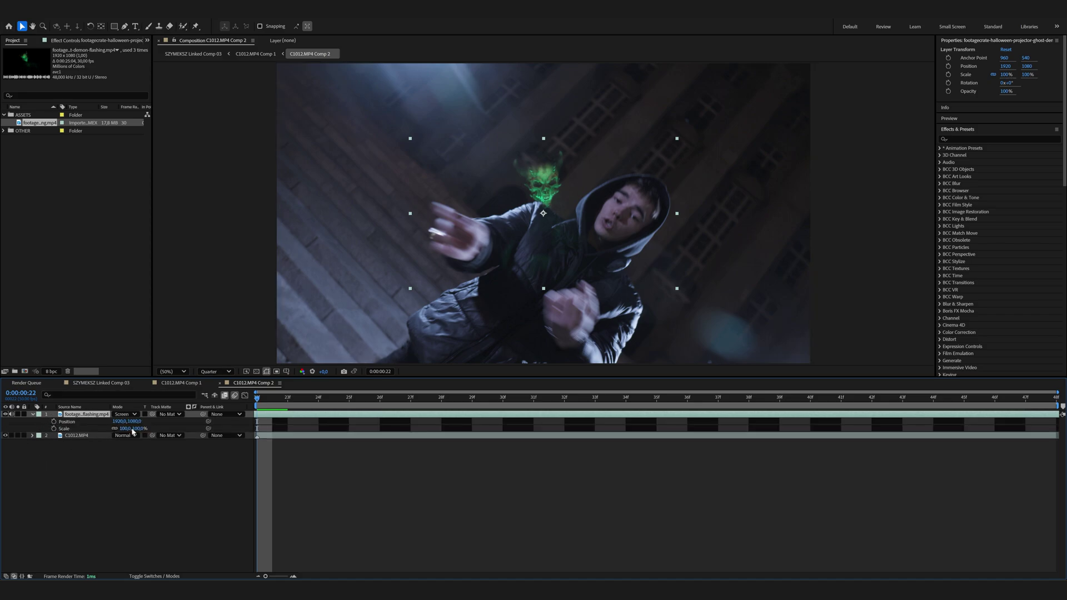
left_click_drag(125, 429, 212, 428)
mouse_move(595, 131)
left_mouse_down()
mouse_move(610, 202)
mouse_move(656, 162)
left_mouse_up()
left_click_drag(129, 428, 133, 435)
Step: Rotate the skull 51° and move it over the hooded man's face
key("r")
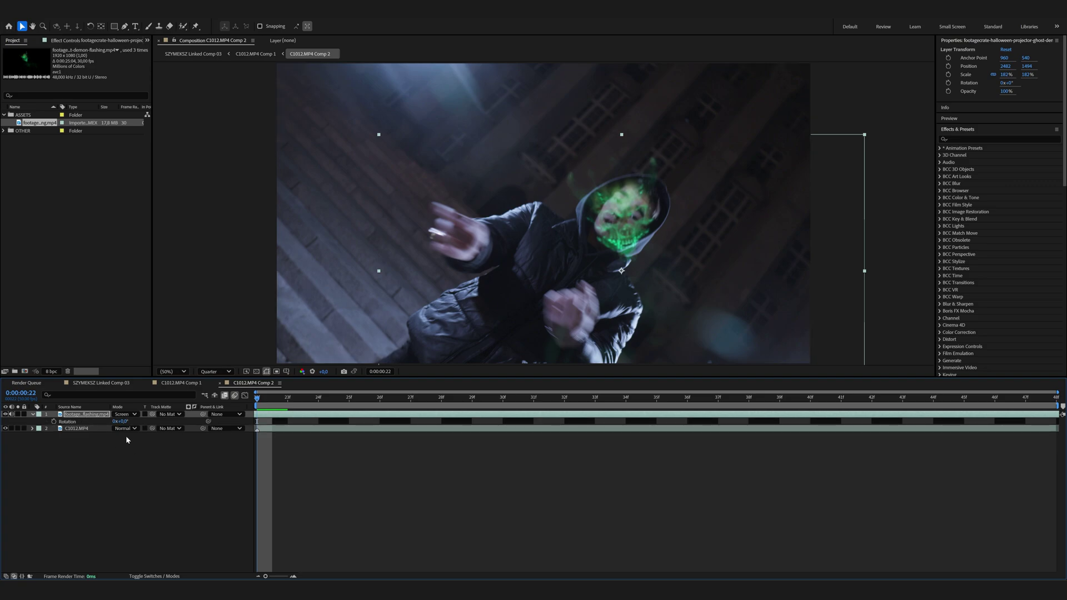
left_click_drag(125, 421, 151, 428)
left_click_drag(622, 292, 585, 264)
key("p")
Step: Keyframe the skull's position on the face at frames 27, 33, 39 and 44
left_click(54, 422)
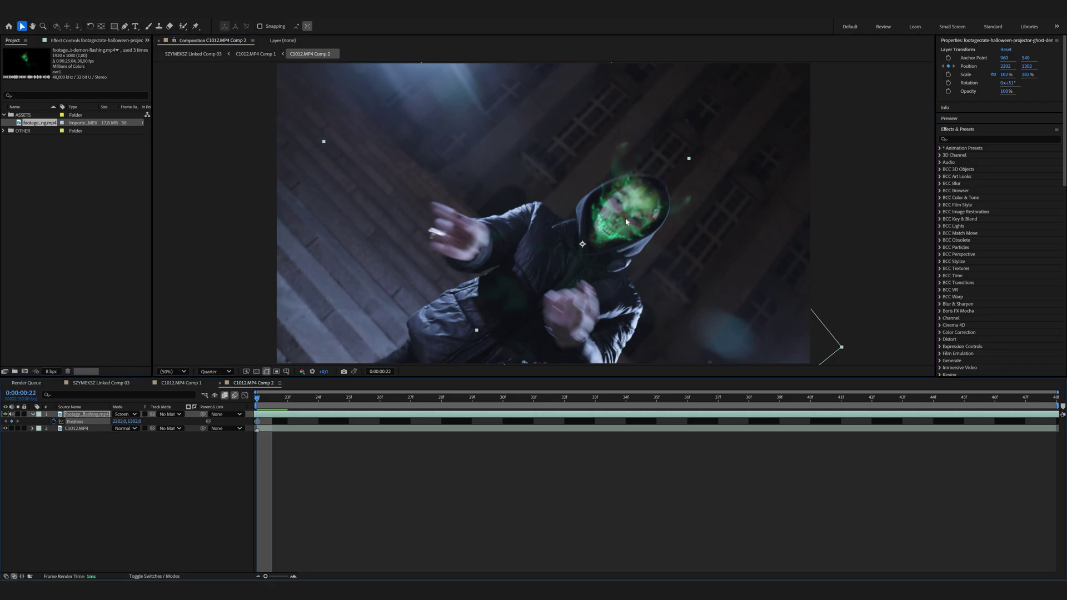
left_click_drag(261, 401, 410, 398)
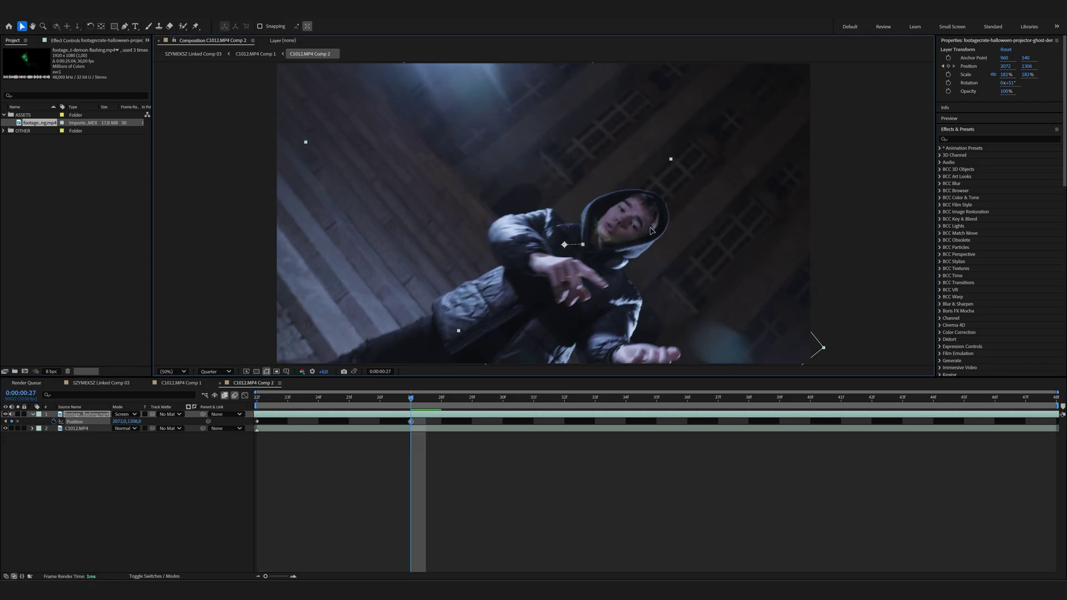
left_click_drag(669, 230, 654, 232)
left_click_drag(421, 402, 595, 400)
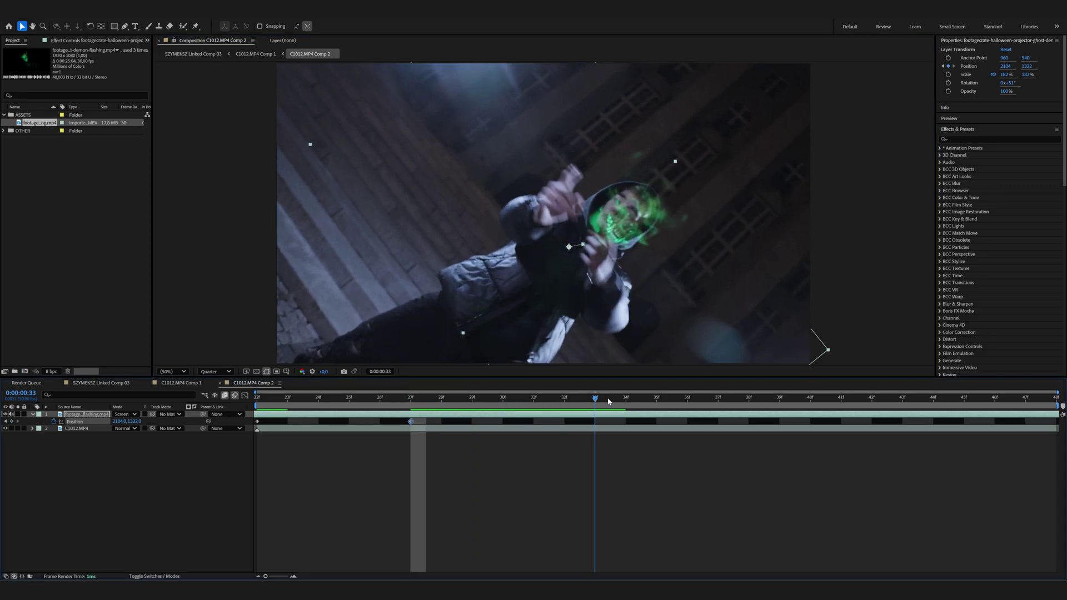
left_click_drag(636, 223, 622, 213)
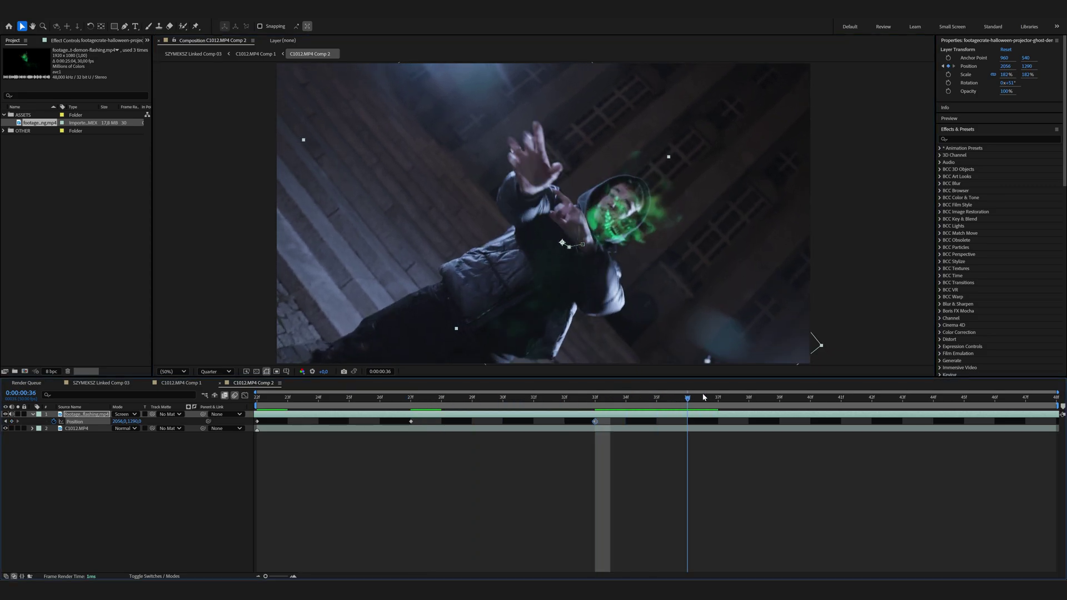
left_click_drag(595, 400, 780, 400)
left_click_drag(633, 220, 613, 198)
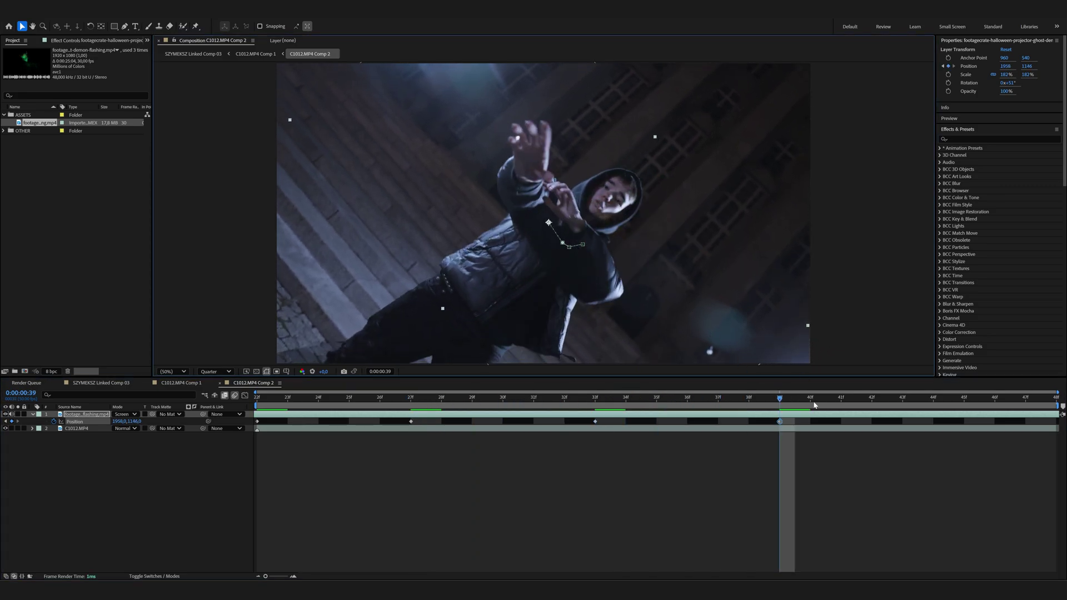
left_click_drag(779, 399, 932, 398)
left_click_drag(627, 198, 599, 184)
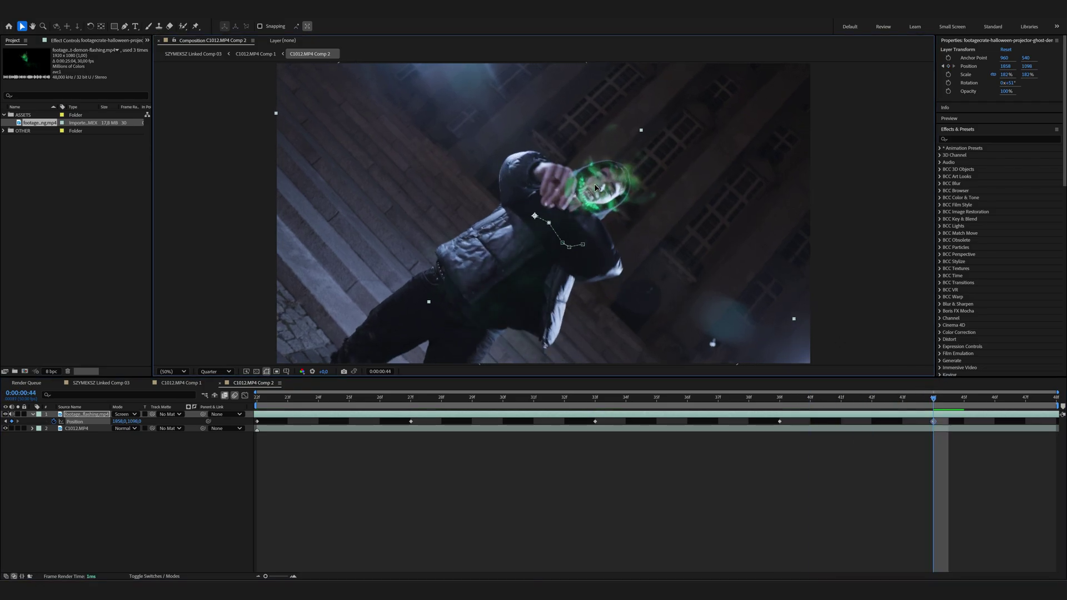
Step: Shrink the skull to 151%, realign it over the face, and preview the final frames
key("s")
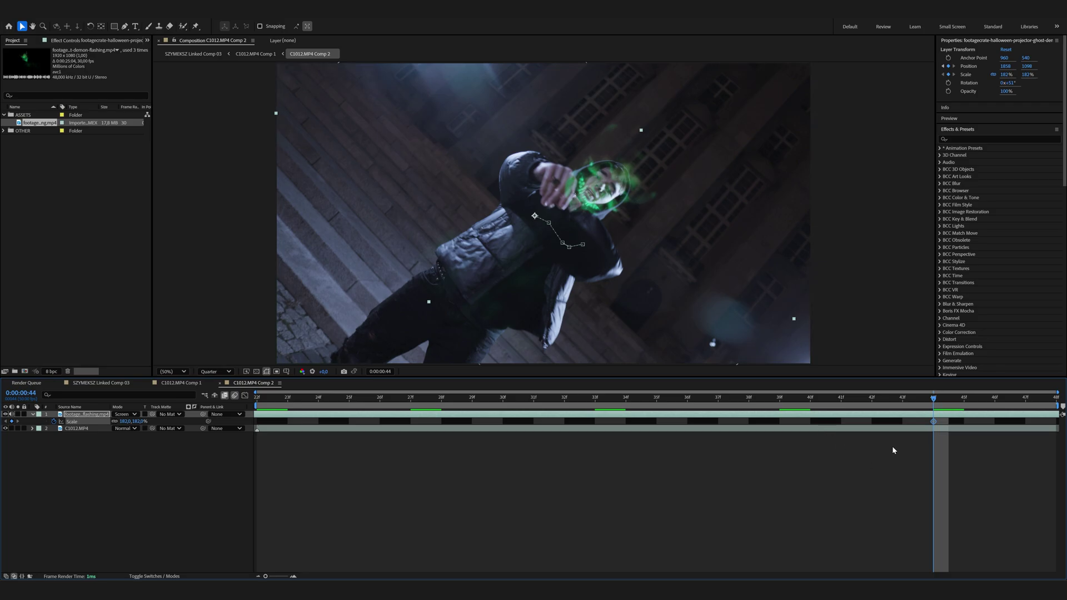
key("shift+p")
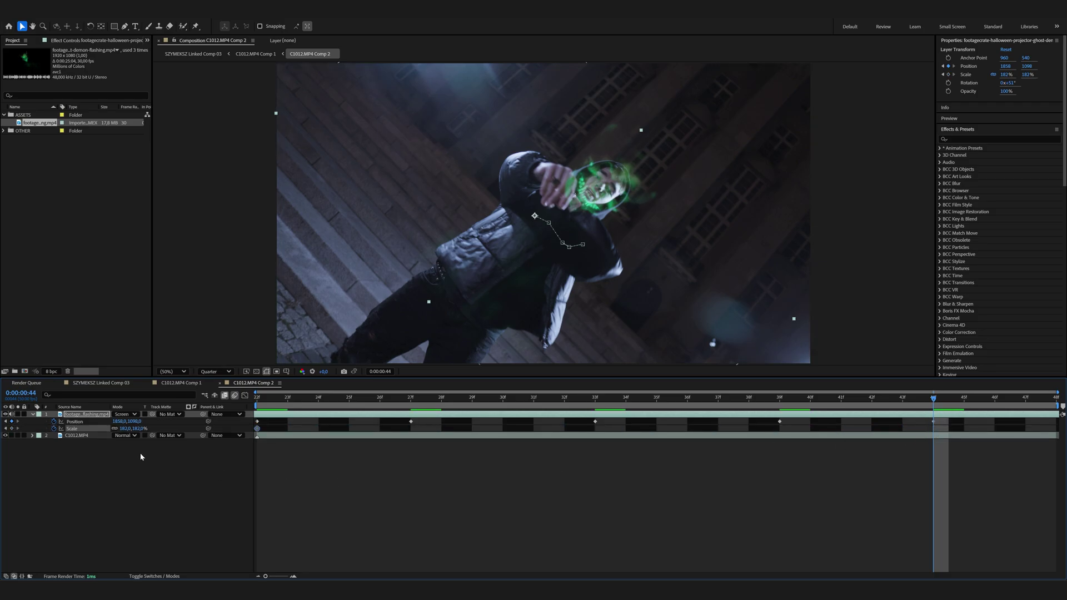
left_click_drag(139, 429, 130, 429)
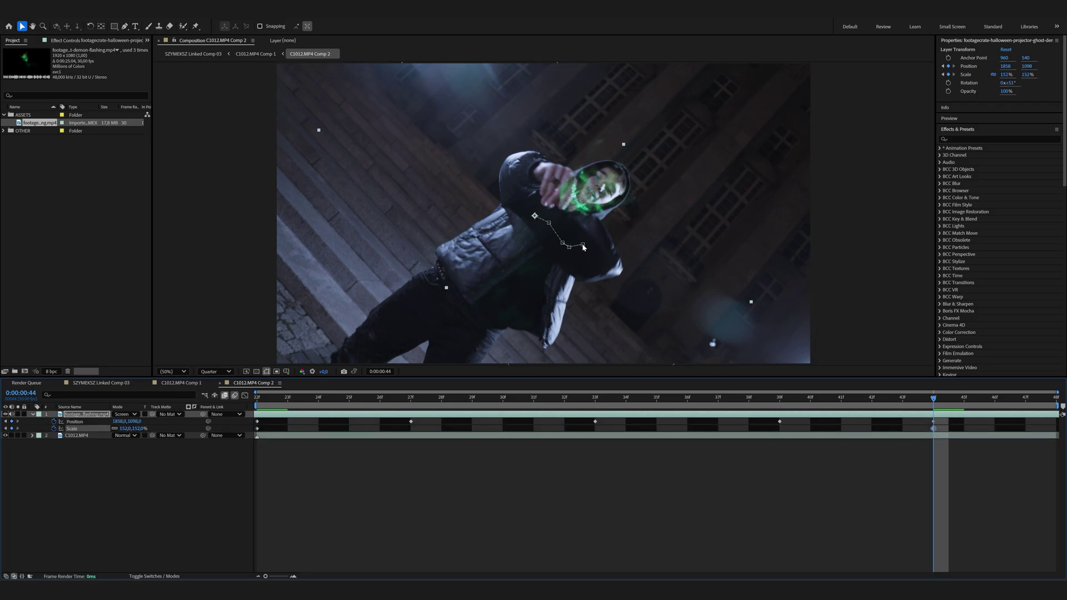
left_click_drag(573, 202, 591, 191)
left_click_drag(935, 400, 1046, 406)
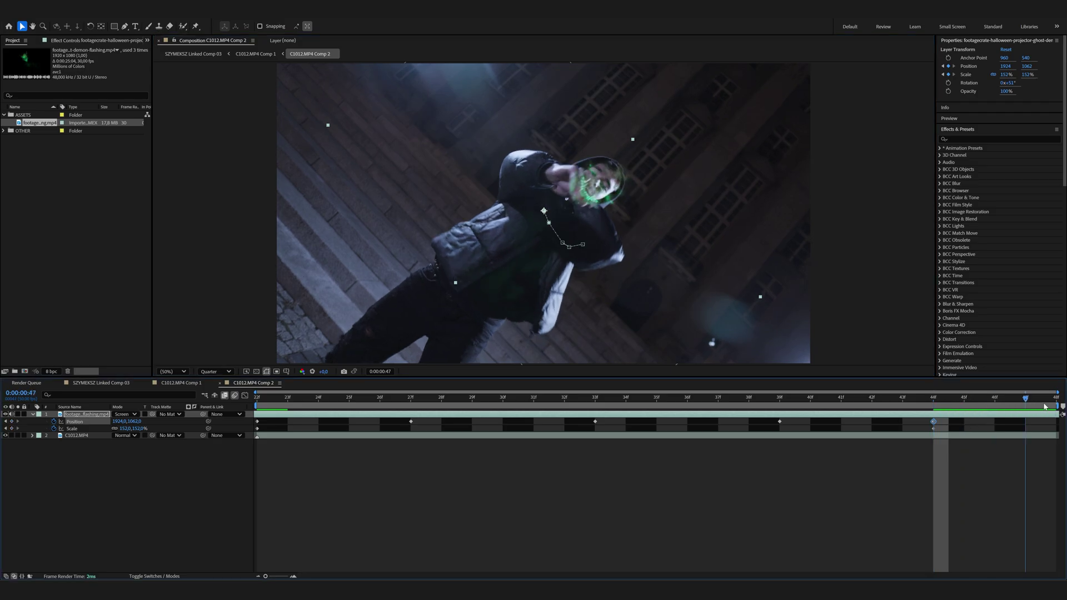
Step: Stop the preview and duplicate the skull layer
left_click(191, 482)
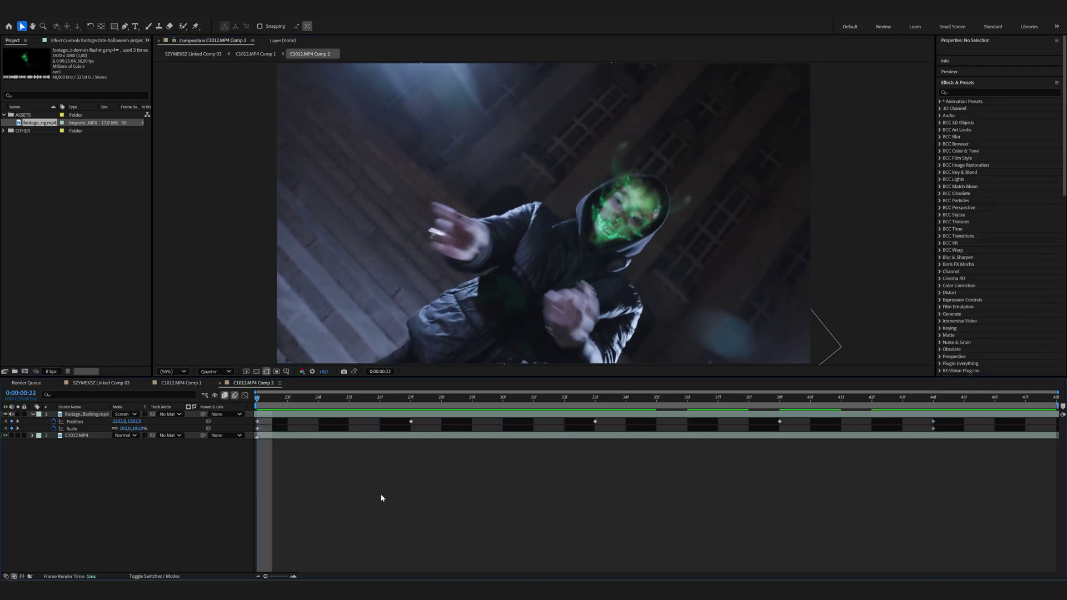
left_click(280, 421)
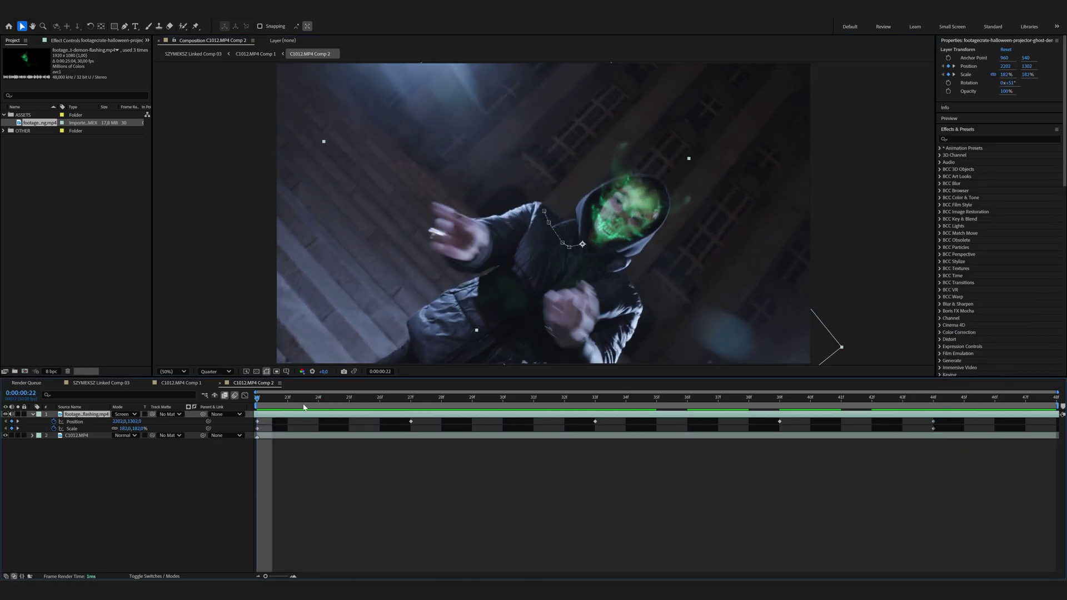
key("ctrl+d")
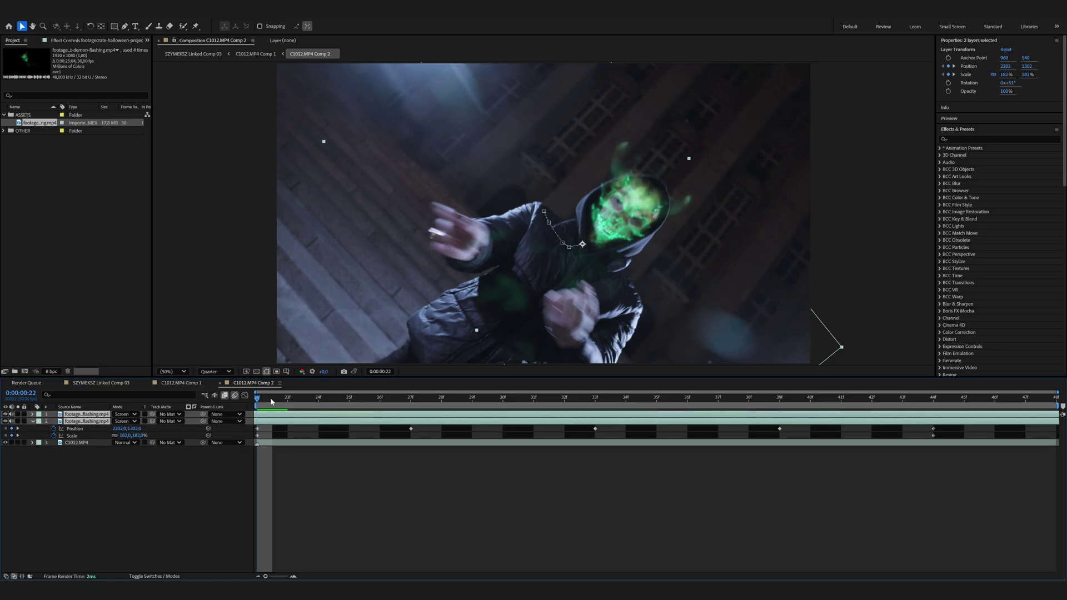
Step: Precompose both skull layers into Pre-comp 5 and set it to Screen mode
right_click(274, 416)
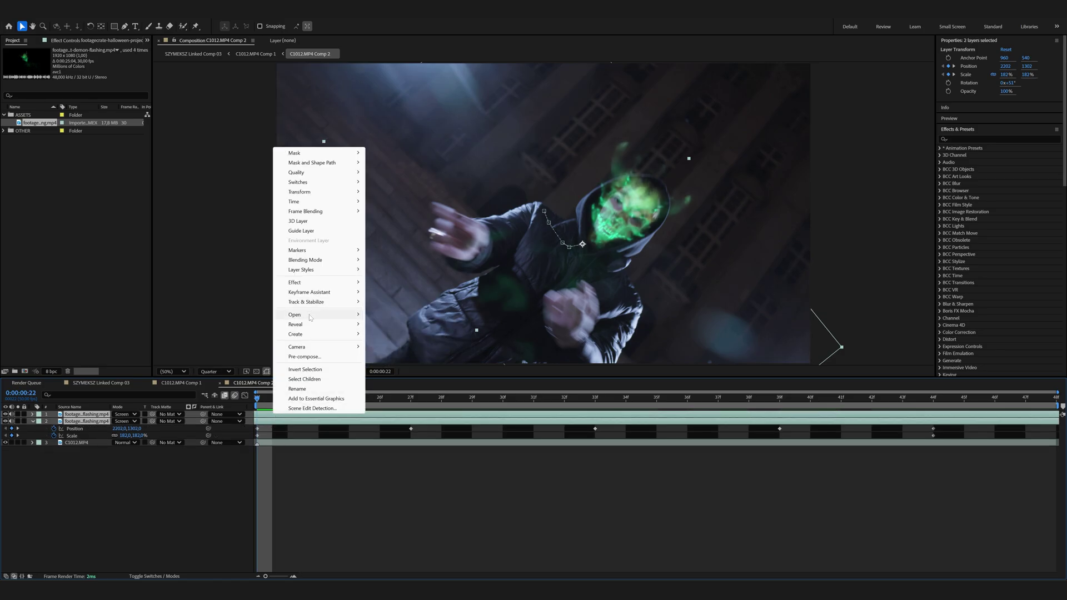
left_click(297, 352)
left_click(333, 245)
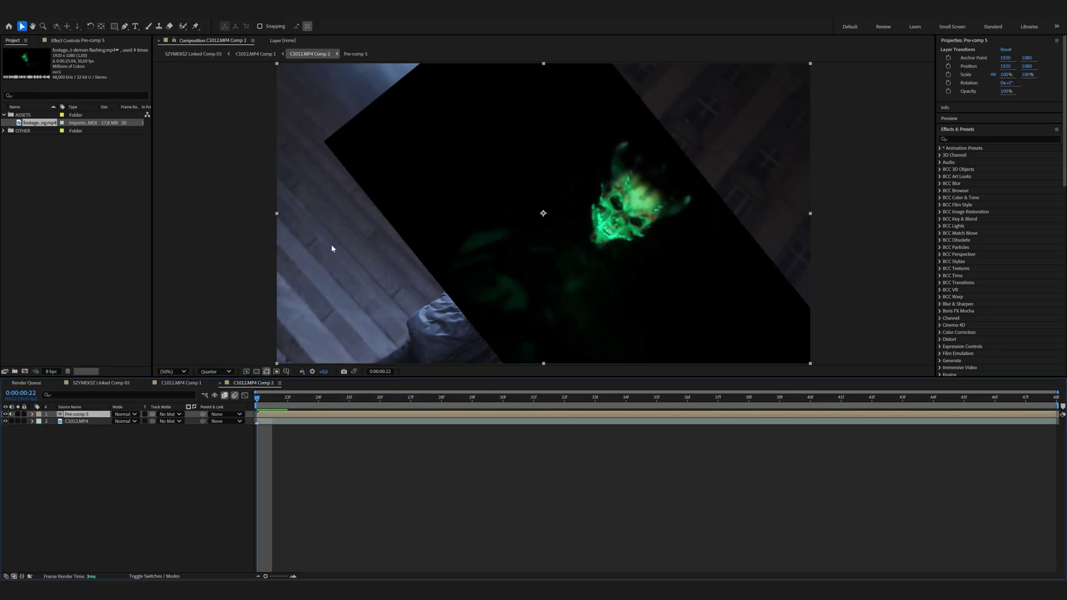
left_click(119, 418)
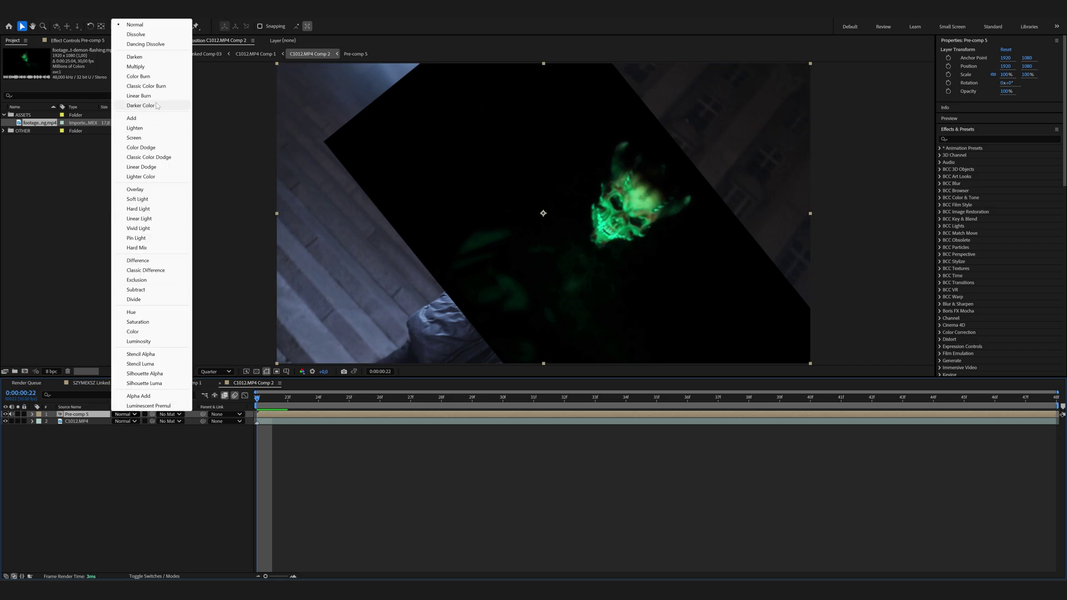
left_click(150, 138)
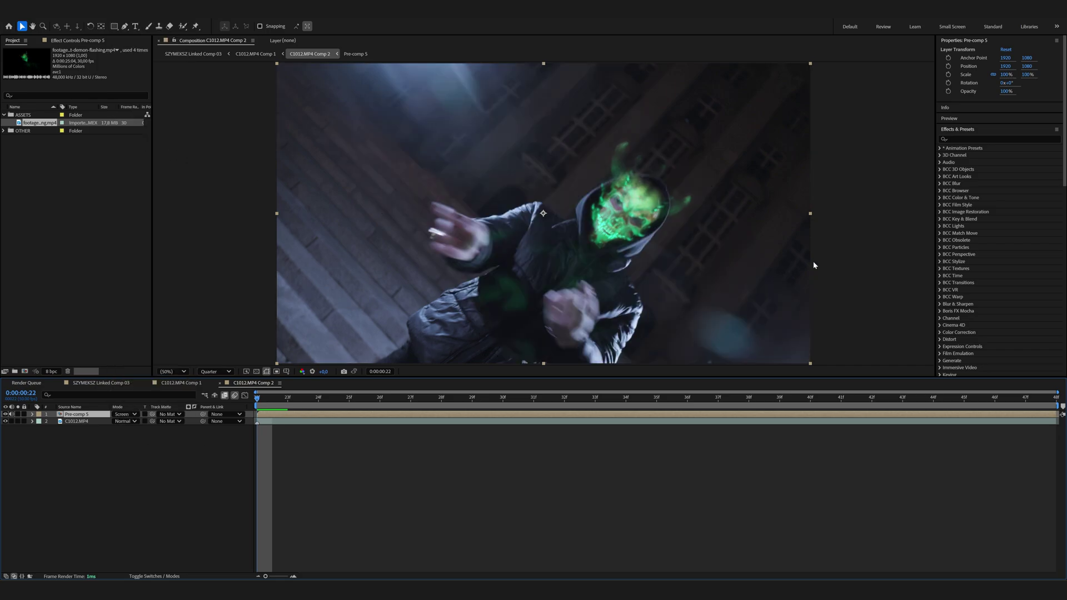
Step: Apply Deep Glow to Pre-comp 5, preview it, and move to the raised-arm frame
left_click(984, 138)
type("deep")
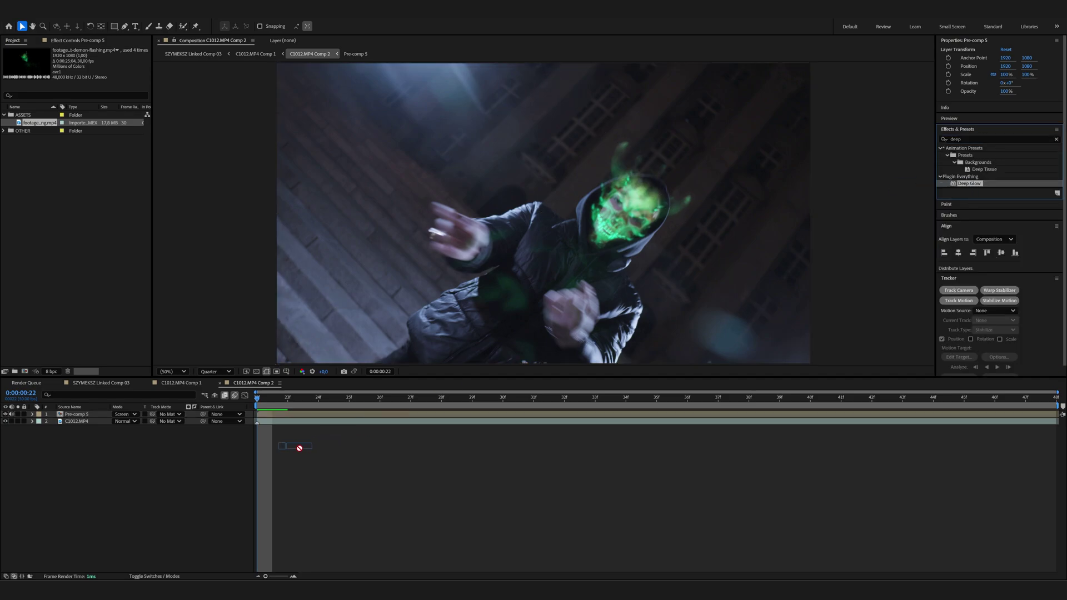
left_click_drag(970, 184, 306, 414)
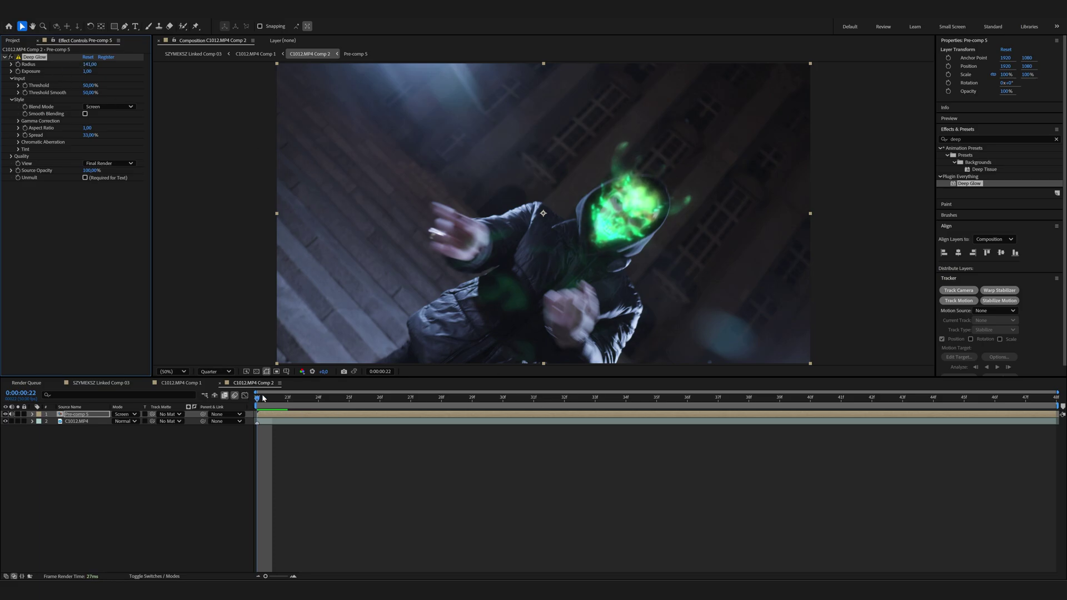
key("space")
key("space")
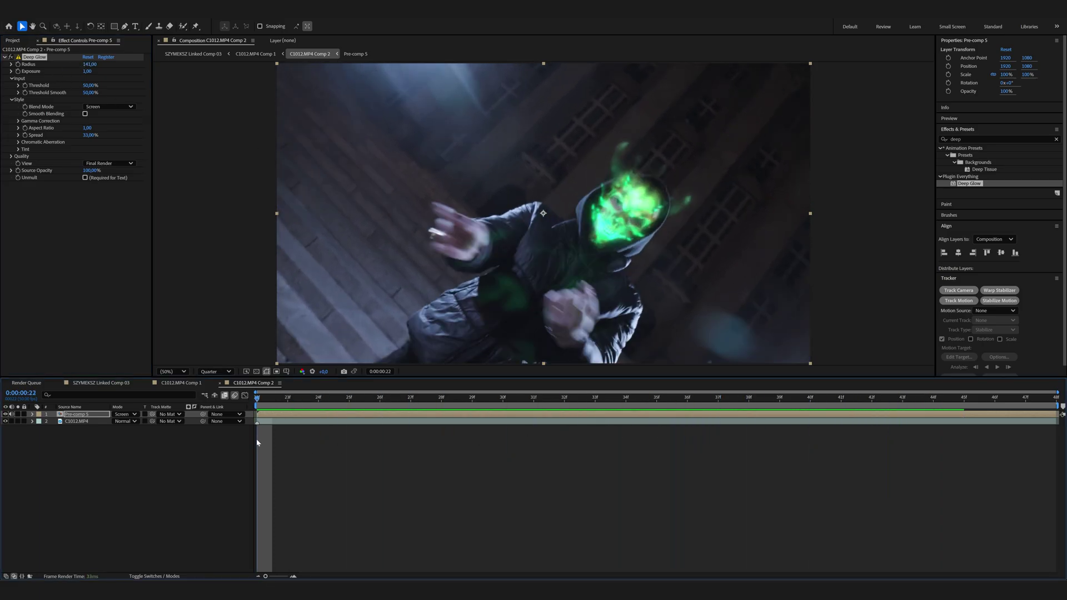
mouse_move(255, 439)
left_mouse_down()
mouse_move(595, 421)
mouse_move(719, 397)
left_mouse_up()
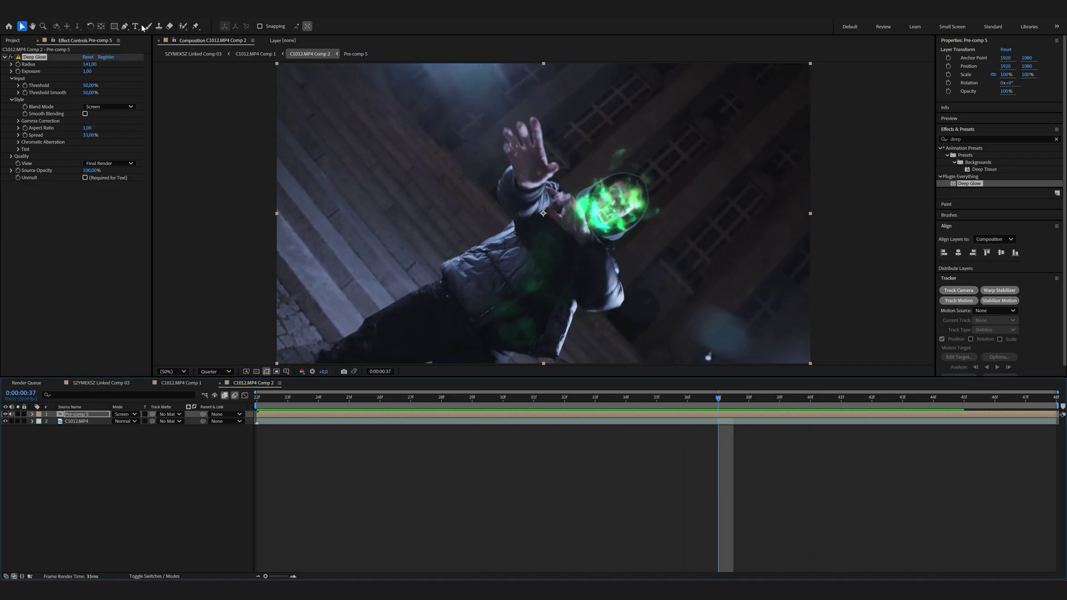
left_click(124, 26)
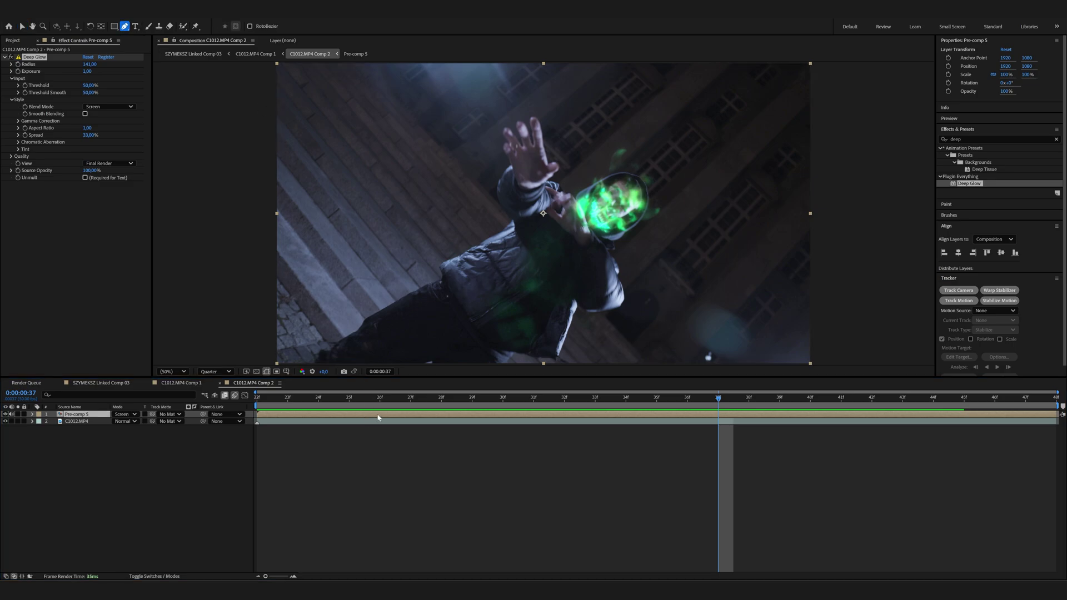
Step: Draw a closed Pen mask around the raised arm on Pre-comp 5
left_click(540, 179)
left_click_drag(583, 238, 590, 248)
left_click(642, 317)
left_click(618, 366)
left_click_drag(718, 397, 454, 391)
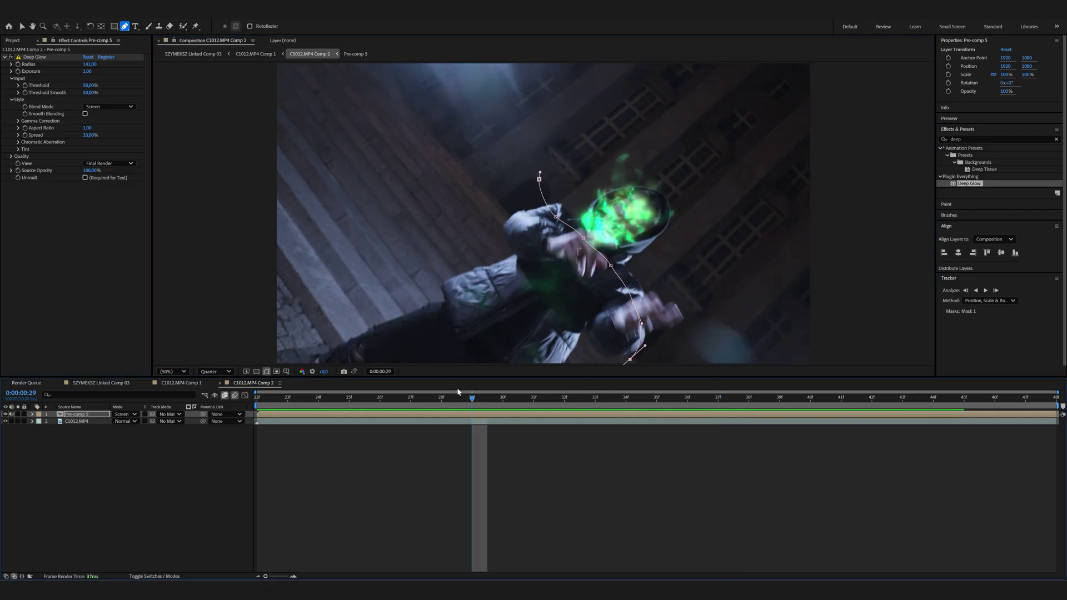
key("Page_Down")
key("Page_Down")
key("Page_Down")
key("Page_Down")
key("Page_Down")
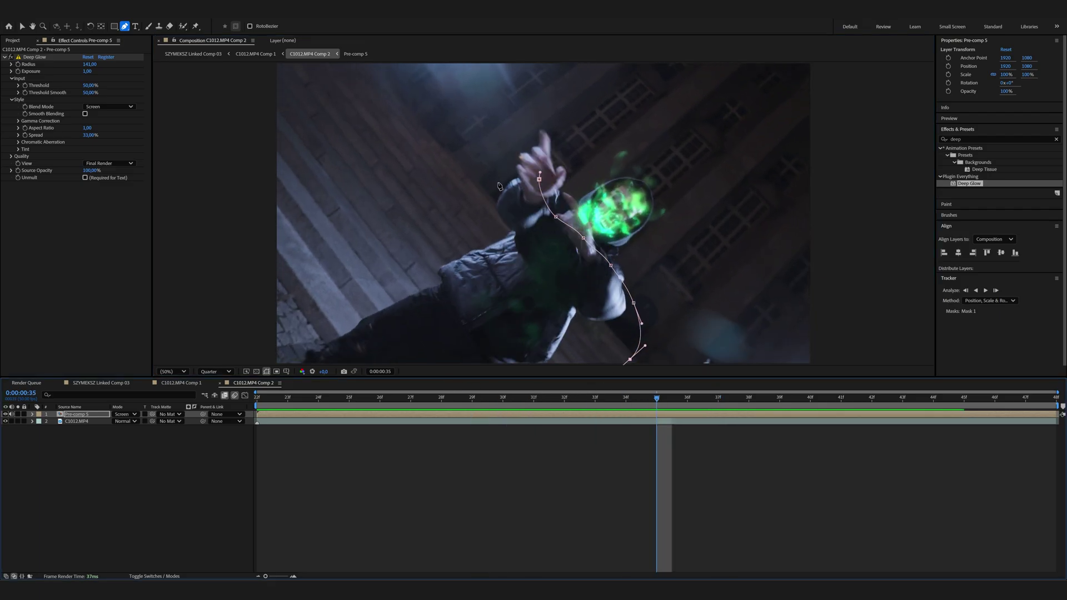
left_click(419, 364)
left_click(396, 336)
left_click(398, 269)
left_click(424, 197)
left_click(504, 156)
left_click(539, 179)
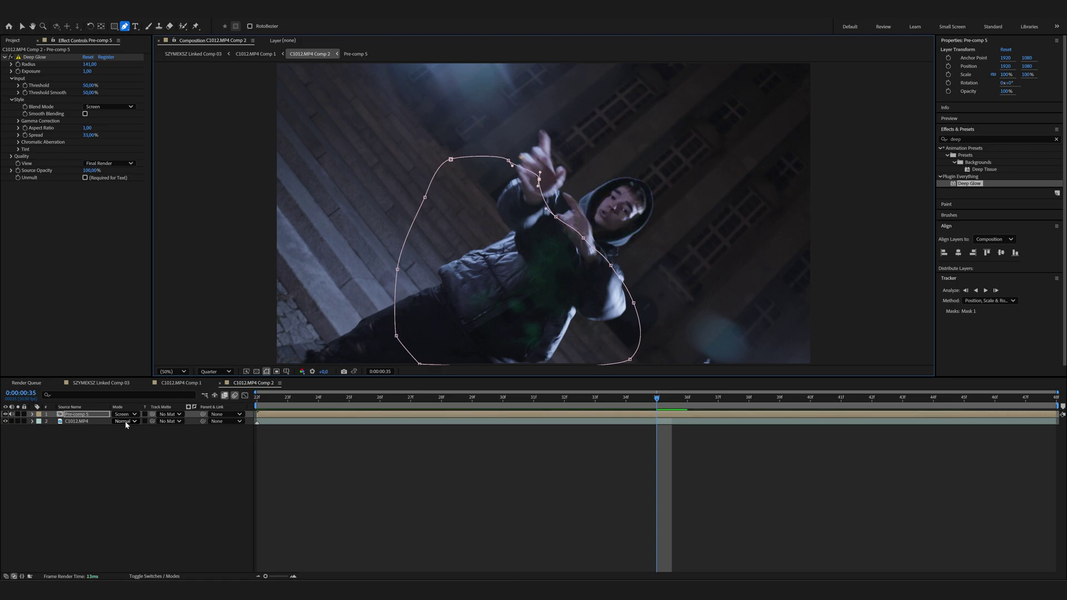
Step: Invert Mask 1 and preview the masked glow from the start
key("F2")
left_click(33, 413)
left_click(39, 421)
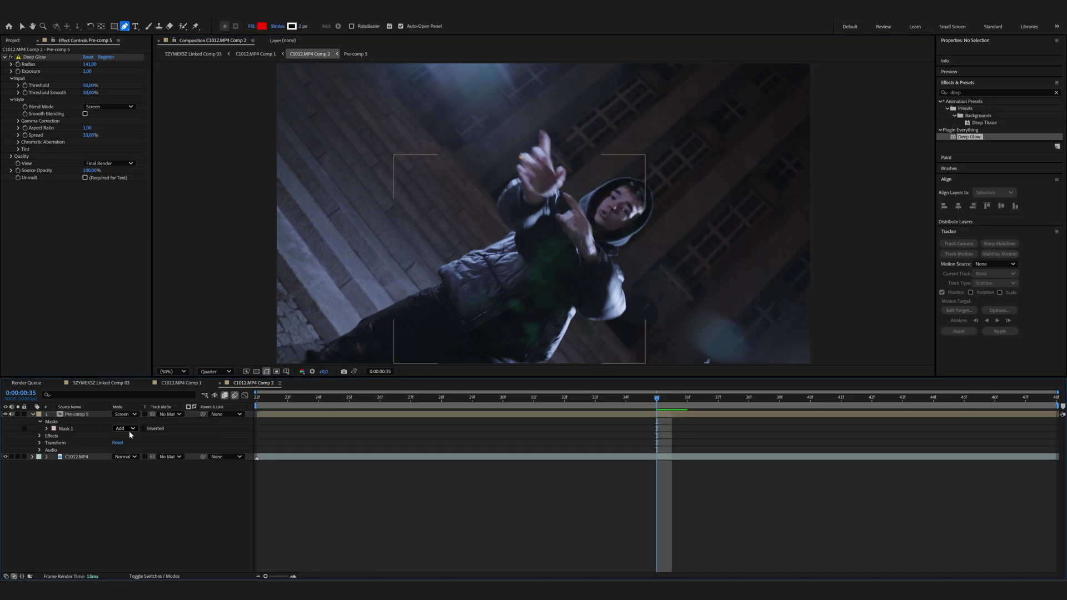
left_click(144, 428)
left_click(257, 399)
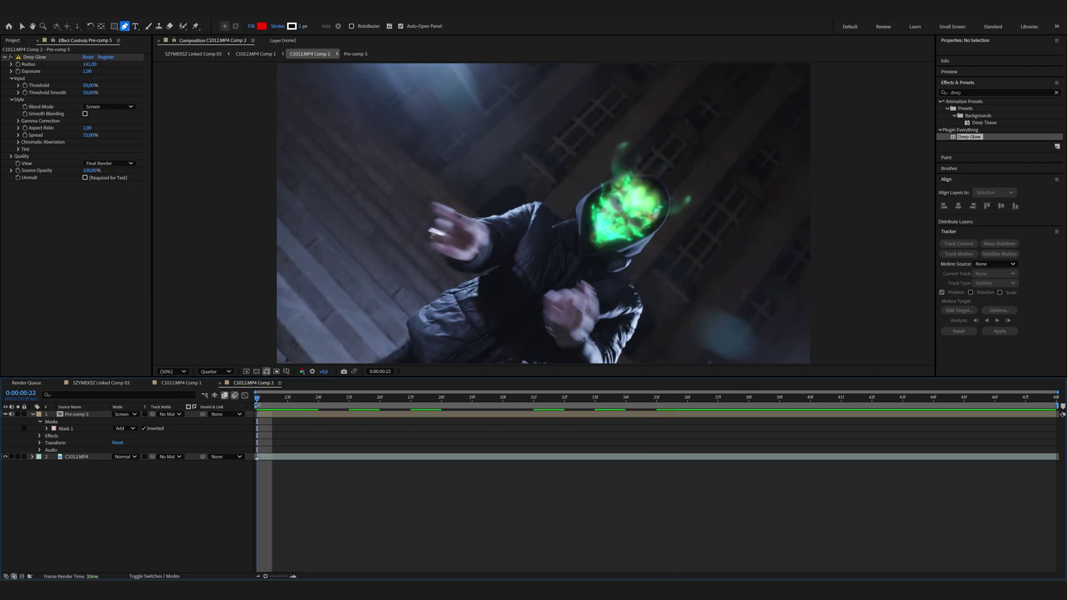
key("space")
key("space")
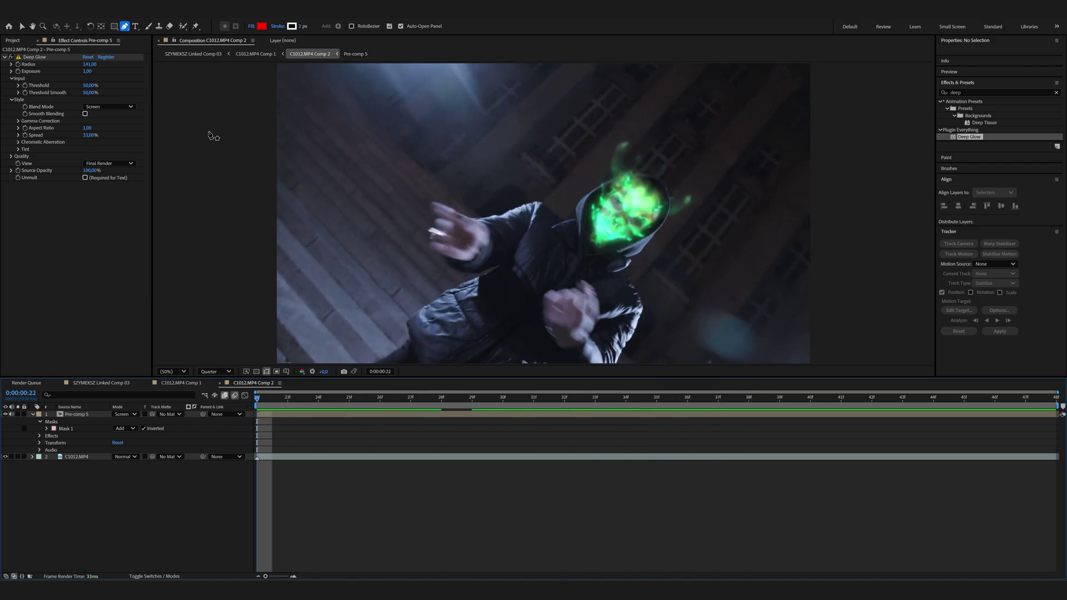
Step: Apply Hue/Saturation to C1012.MP4 with Master Saturation at -100, then preview
left_click(22, 26)
left_click(293, 457)
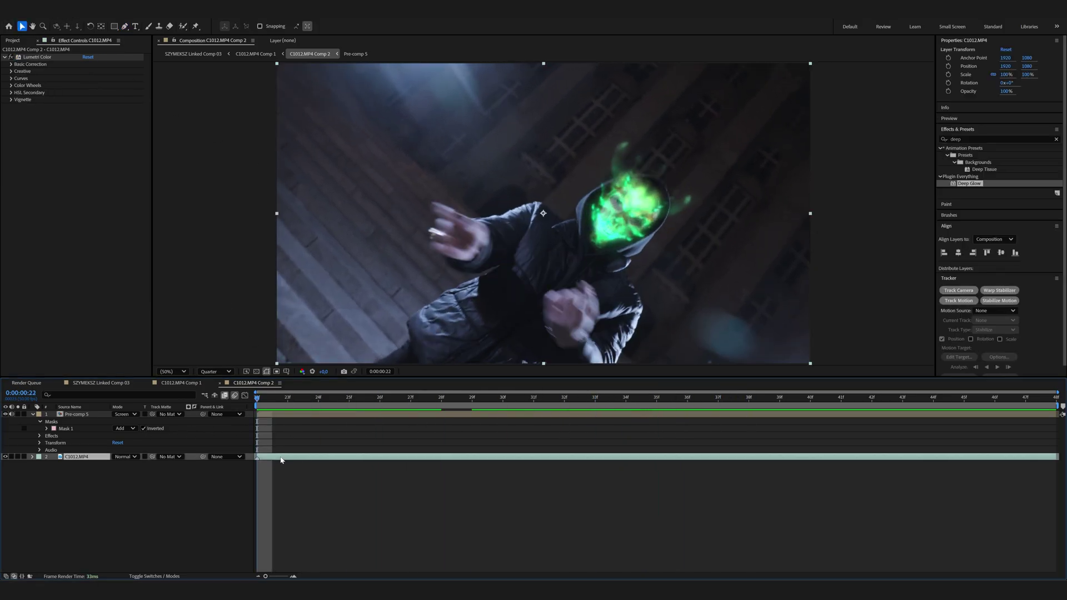
left_click(1056, 139)
type("s")
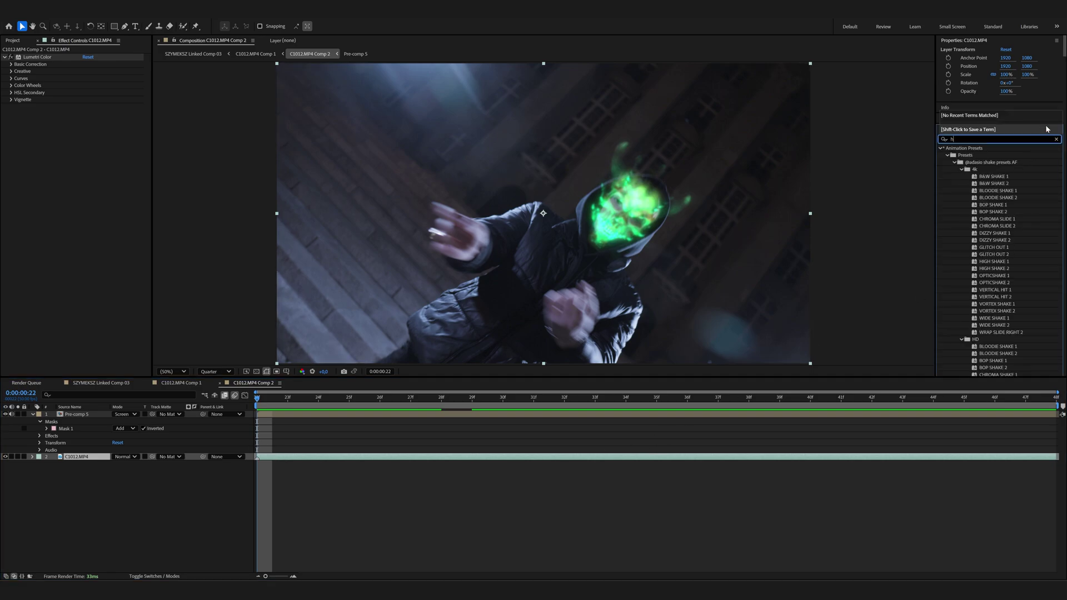
type("hue")
mouse_move(980, 254)
left_mouse_down()
mouse_move(819, 300)
mouse_move(419, 461)
left_mouse_up()
left_click_drag(75, 185, 10, 196)
key("space")
key("space")
left_click(326, 524)
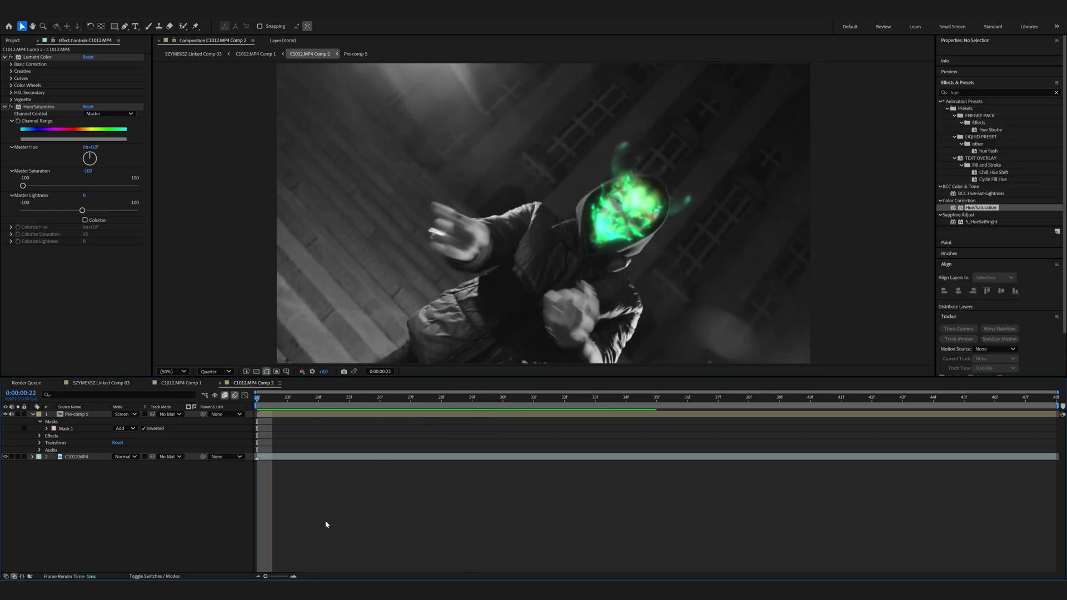
left_click(33, 415)
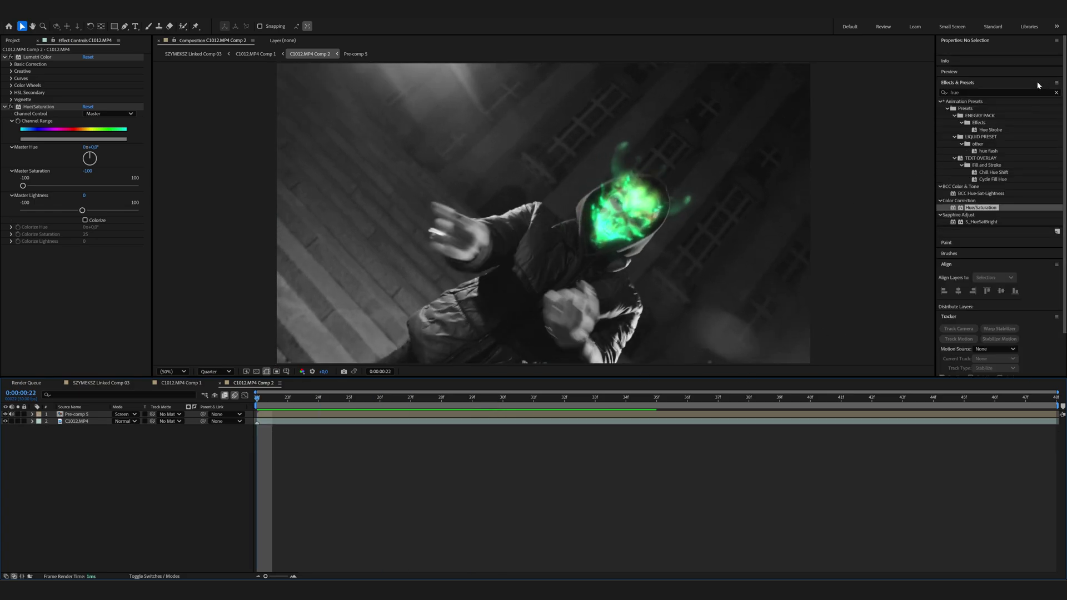
Step: Add a new adjustment layer and apply Add Grain to it
right_click(170, 400)
mouse_move(200, 406)
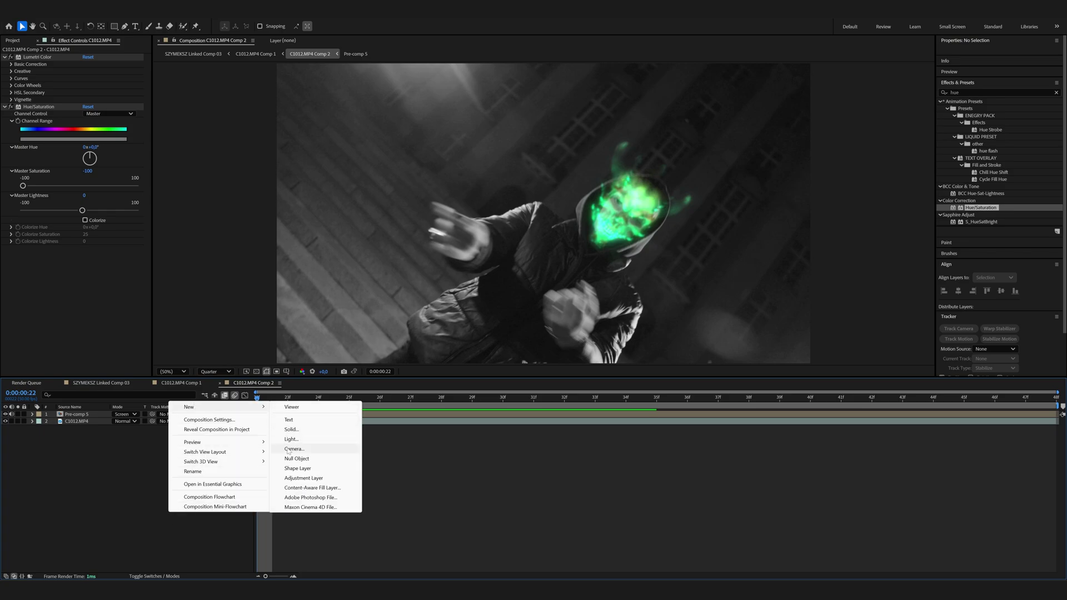
left_click(301, 477)
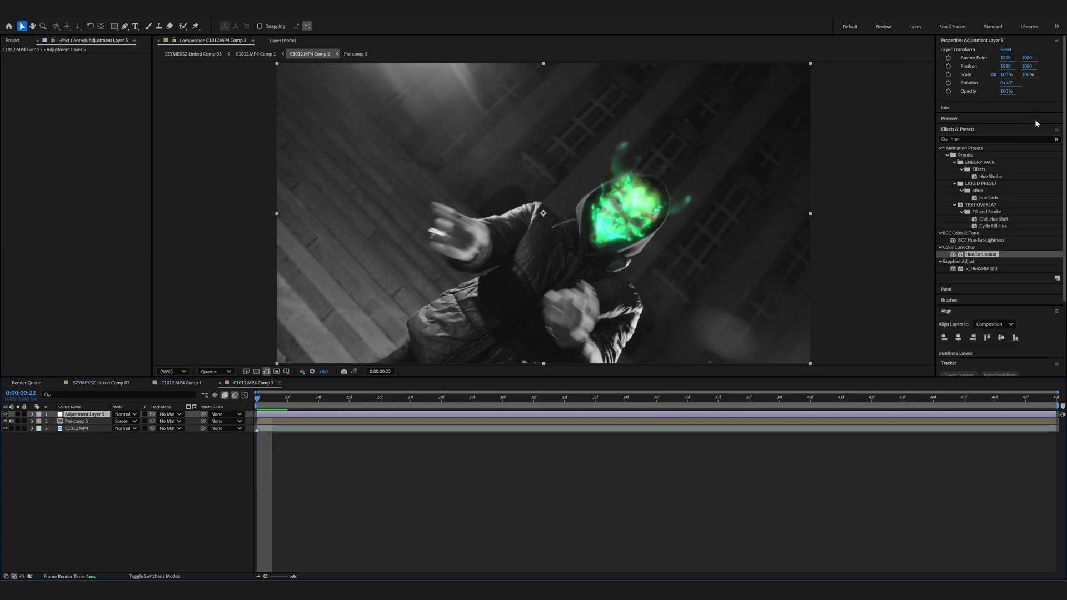
left_click(1003, 138)
key("BackSpace")
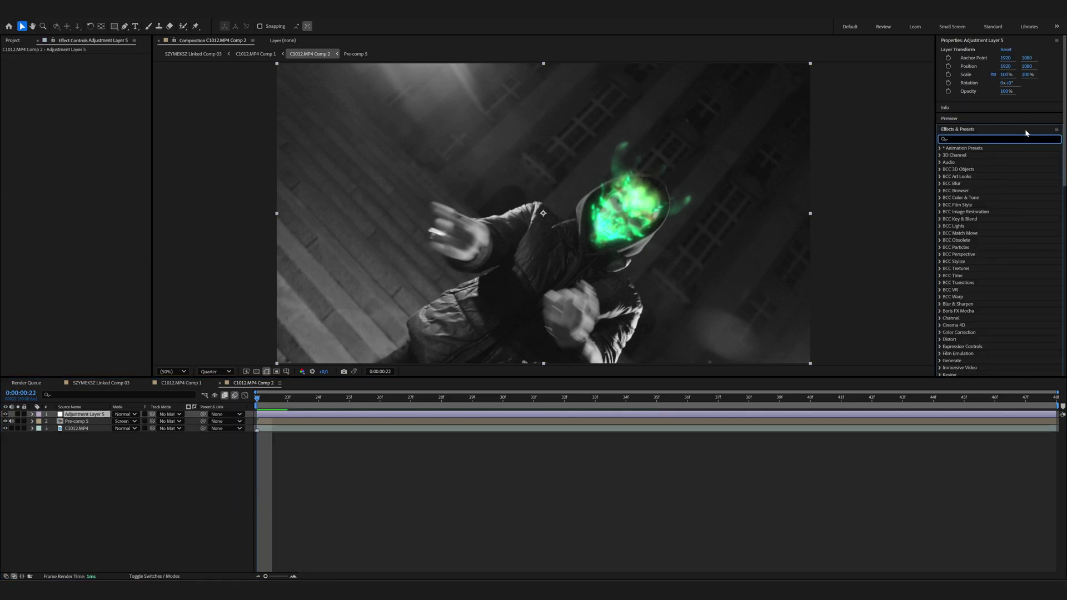
type("add grain")
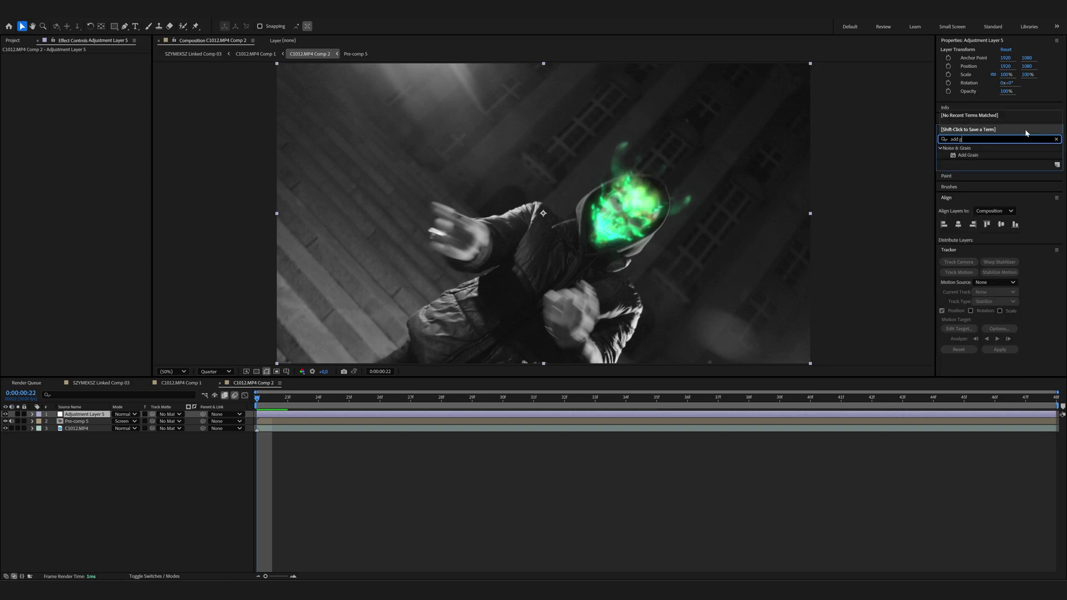
left_click_drag(967, 155, 351, 414)
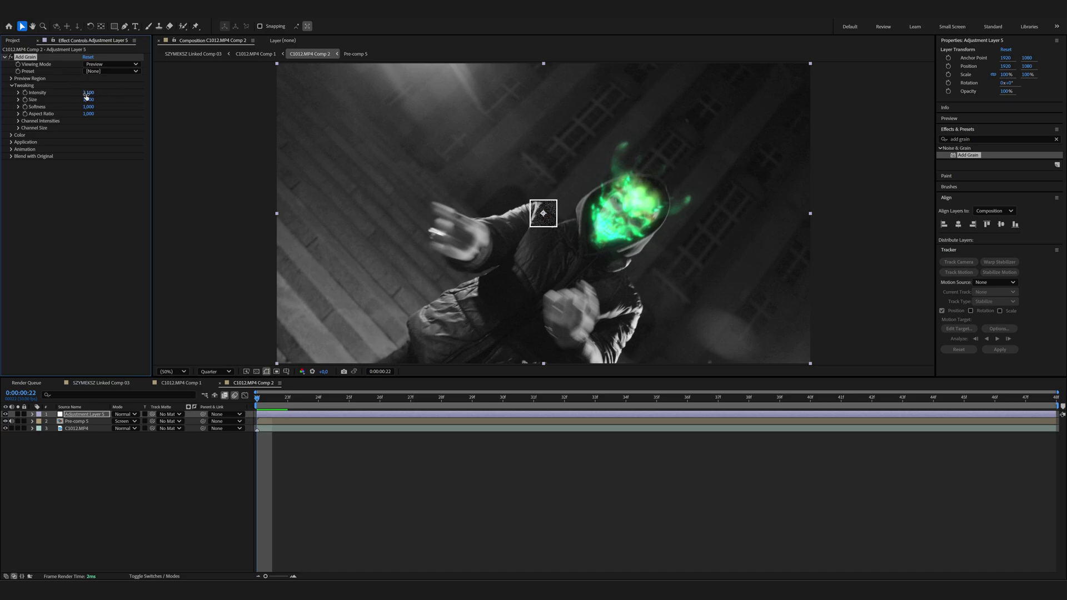
Step: Set Add Grain's Viewing Mode to Final Output and its colour Saturation to 0
left_click(113, 71)
left_click(113, 64)
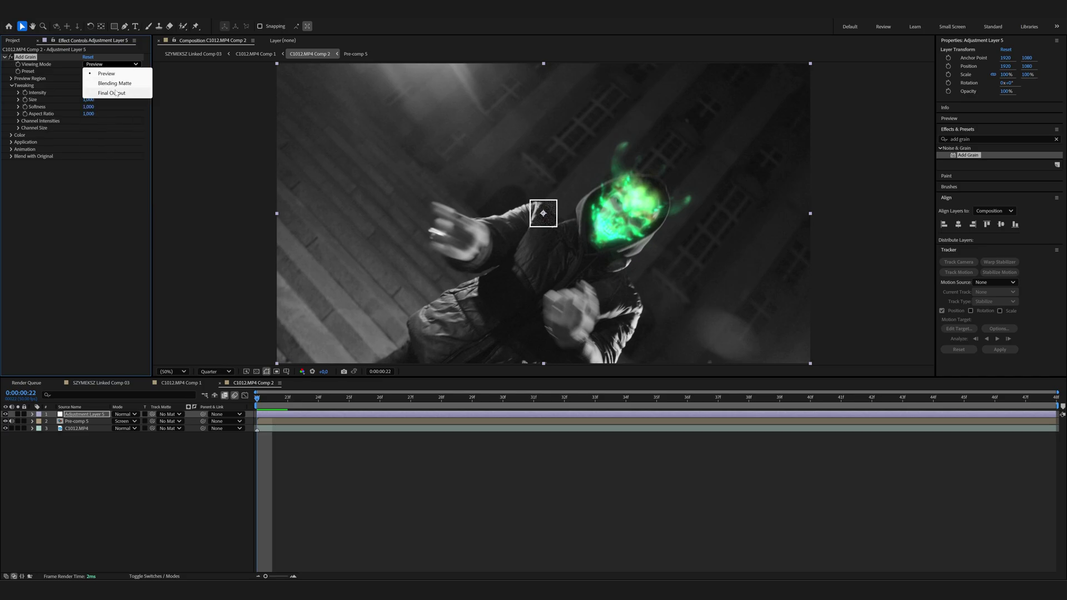
left_click(113, 93)
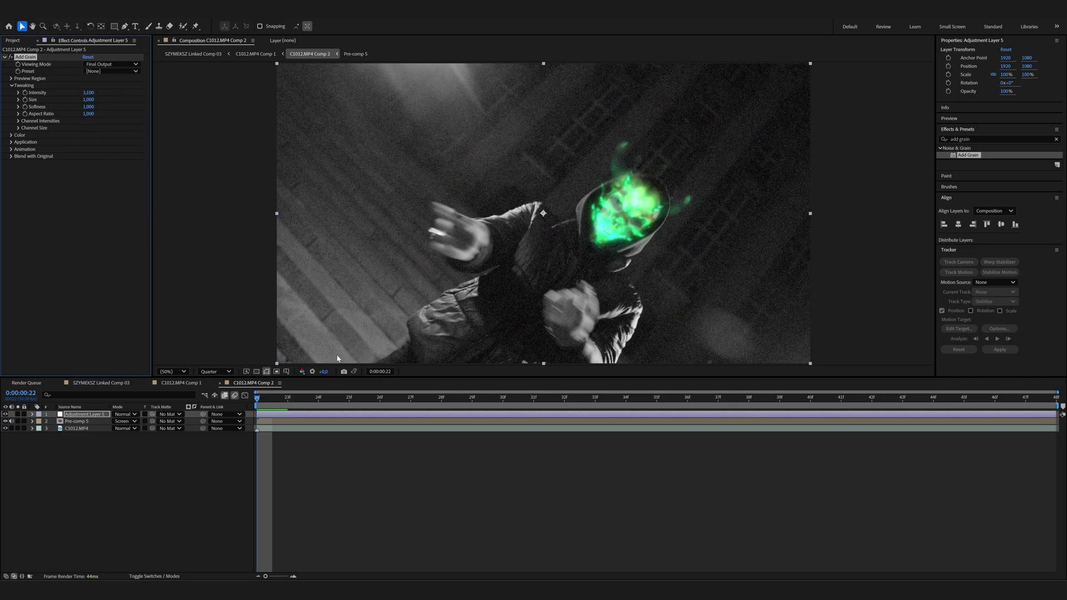
key("space")
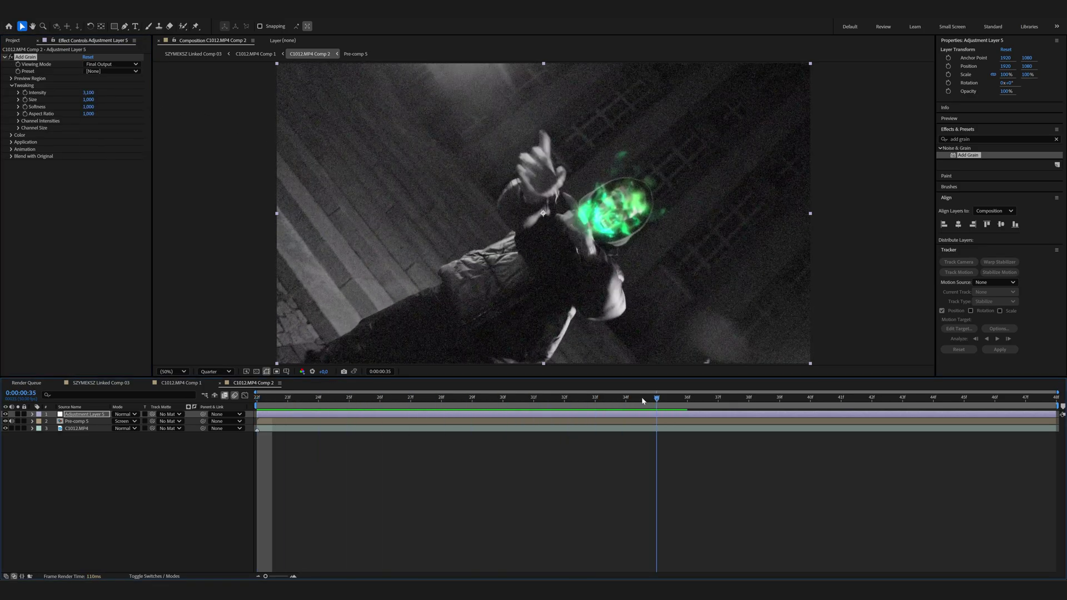
left_click(12, 142)
left_click(11, 142)
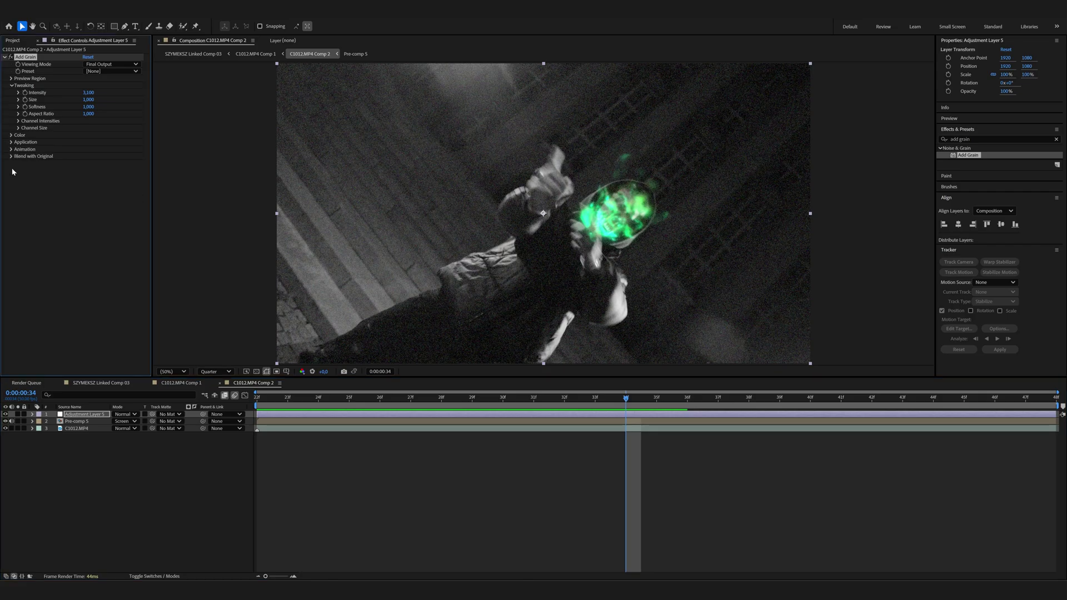
left_click(11, 135)
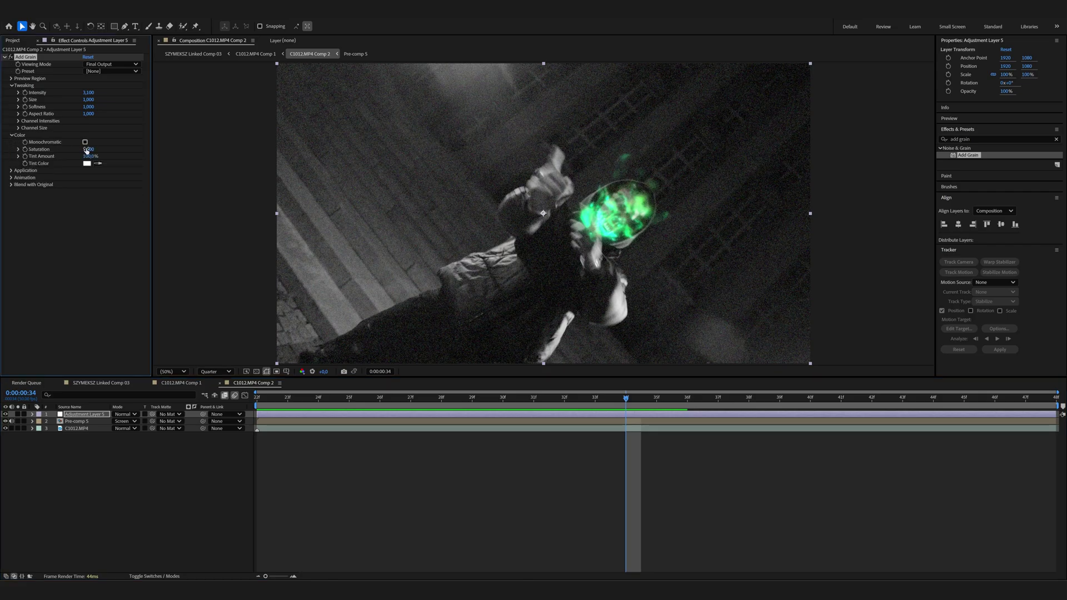
left_click_drag(87, 149, 75, 150)
left_click(1057, 96)
Step: Apply S_Flicker to C1012.MP4, raise its Amplitude to 1.55, and preview playback
left_click(1000, 89)
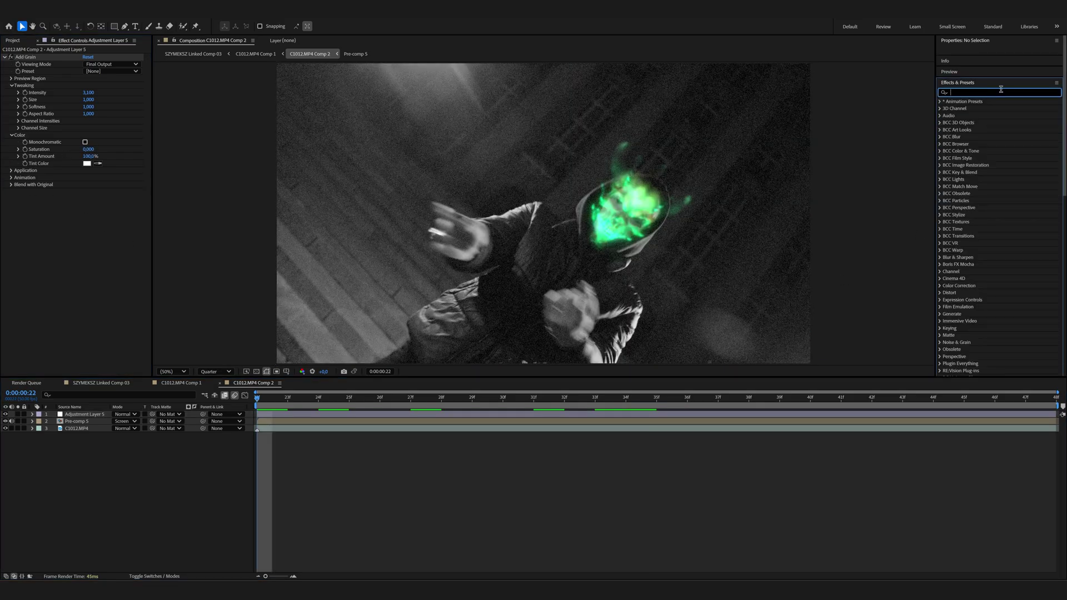
type("S_fl")
left_click_drag(971, 197, 533, 251)
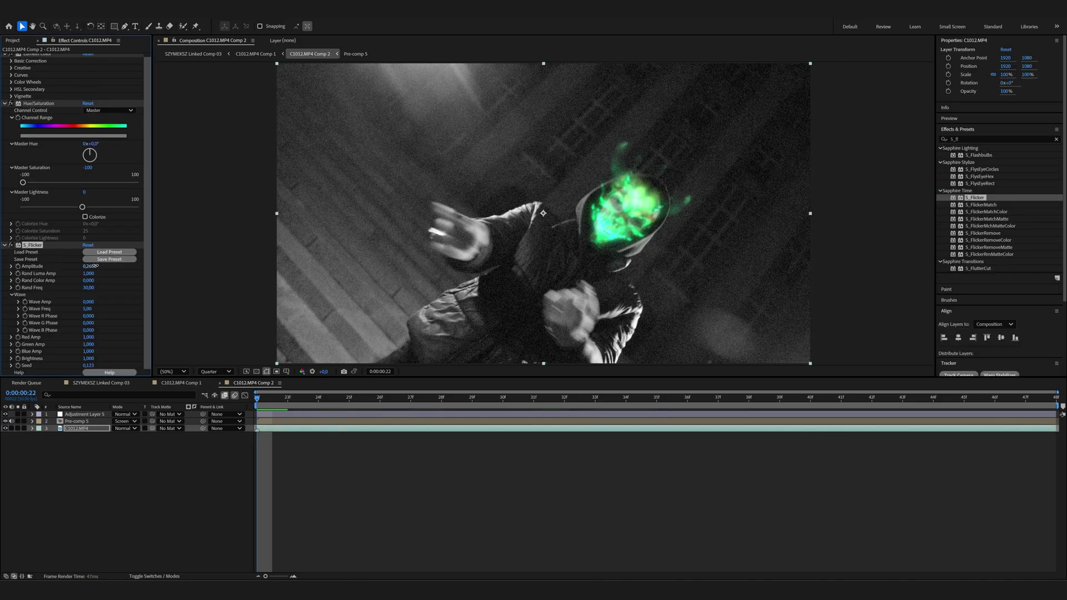
left_click_drag(102, 265, 346, 414)
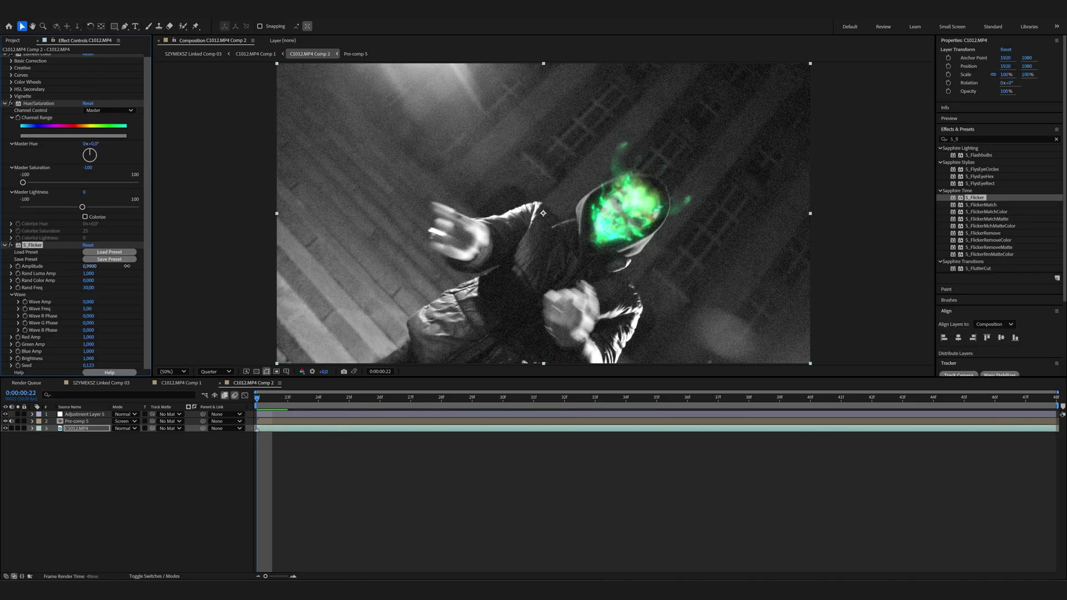
key("v")
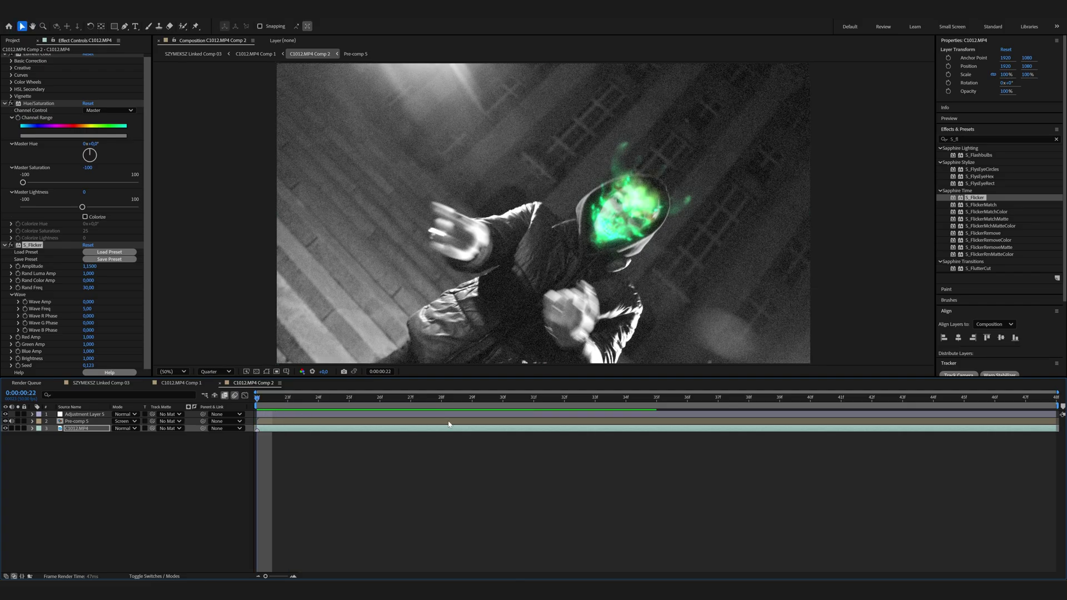
key("space")
left_click(295, 411)
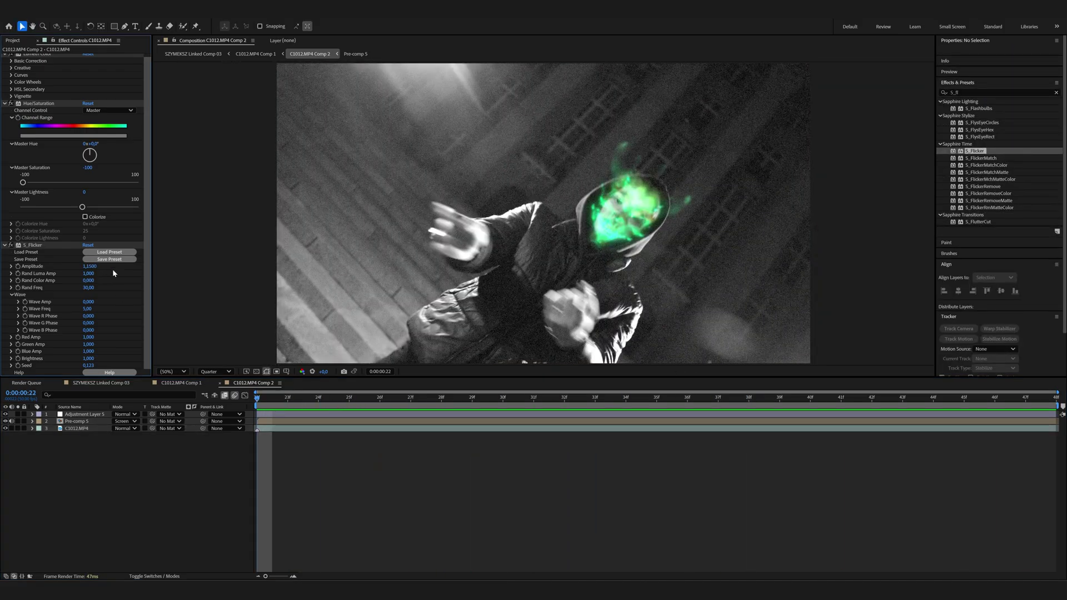
left_click_drag(90, 267, 94, 267)
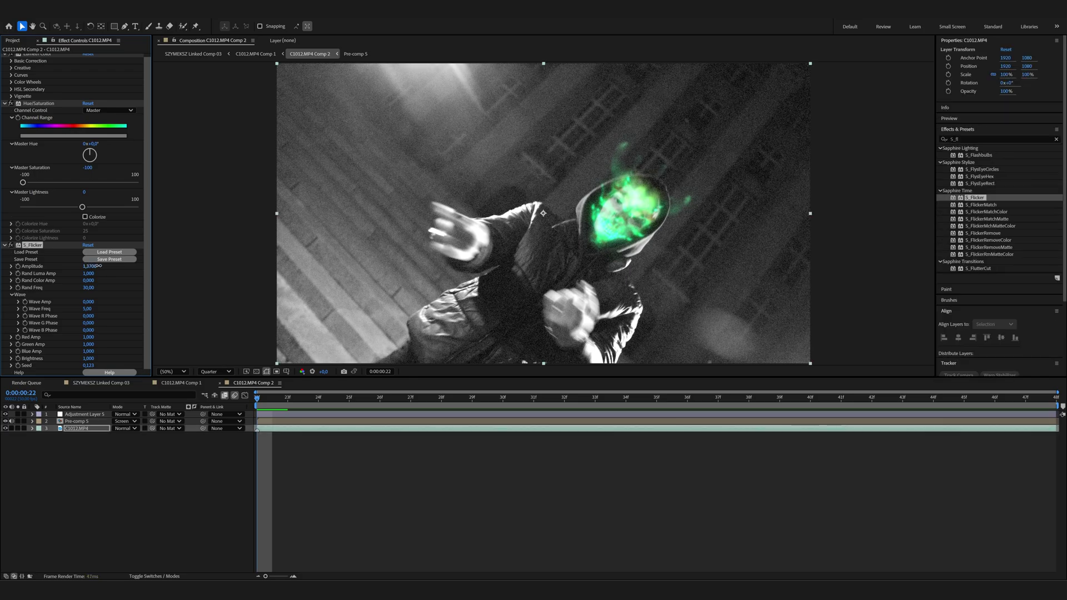
left_click(399, 500)
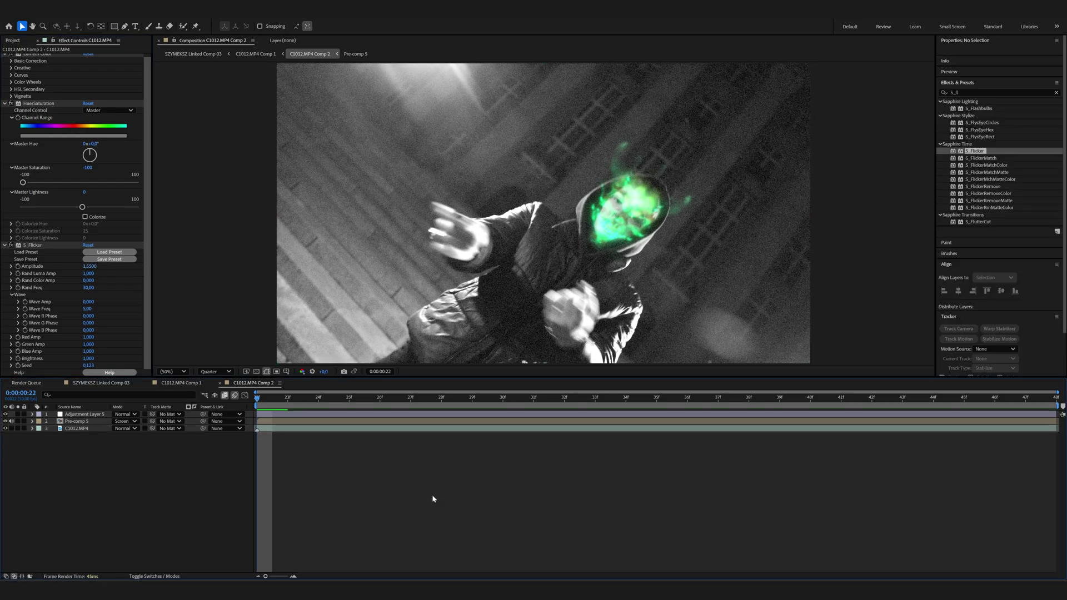
Step: Add uni.Heatwave to Adjustment Layer 5 and preview the heat distortion
left_click(106, 414)
right_click(131, 490)
key("Escape")
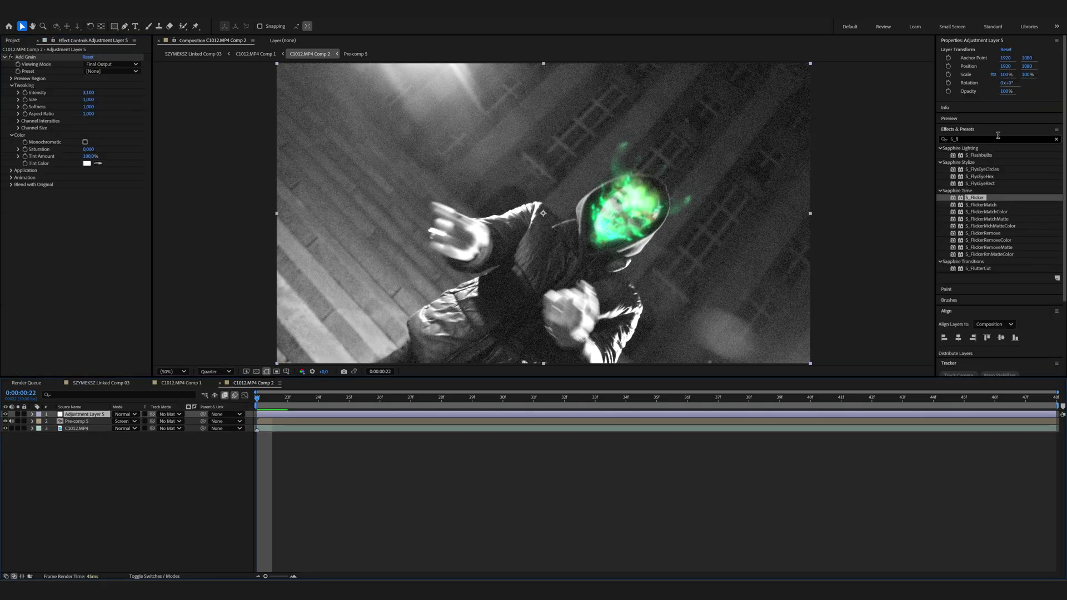
left_click(1055, 137)
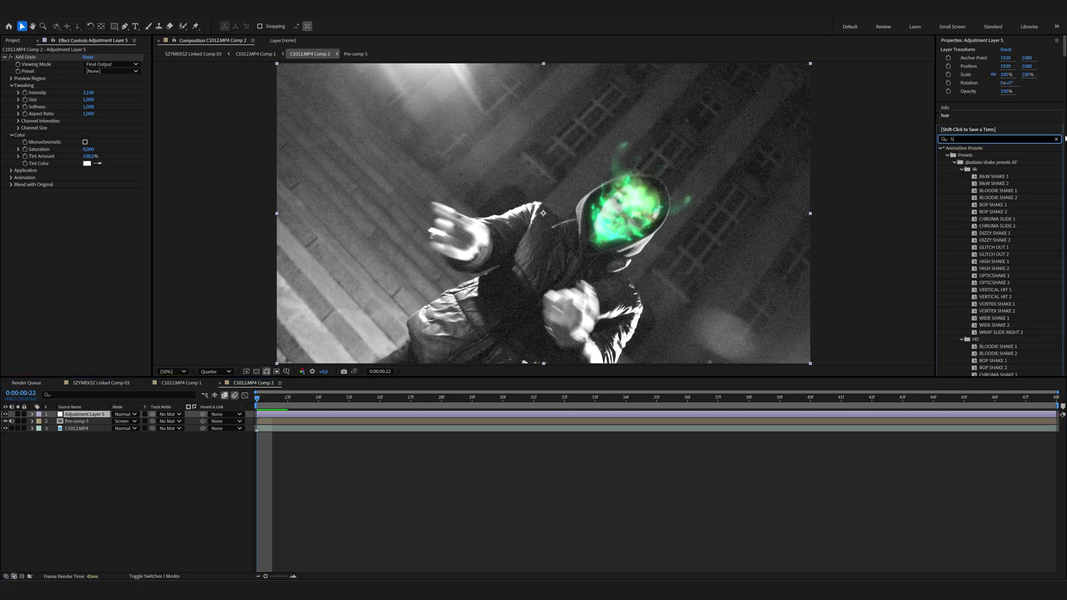
type("eat")
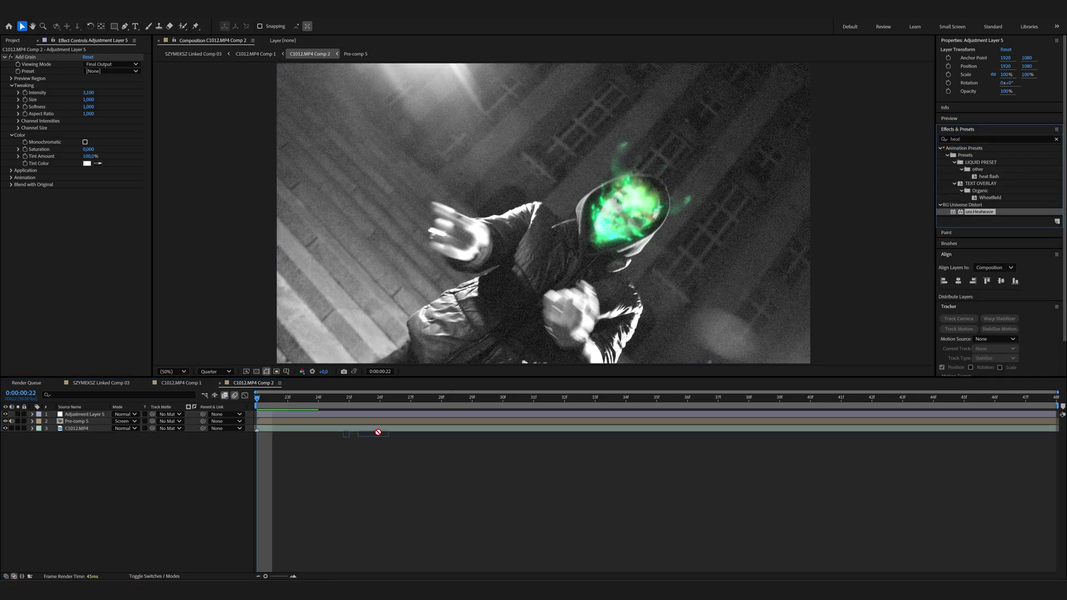
left_click_drag(980, 211, 379, 416)
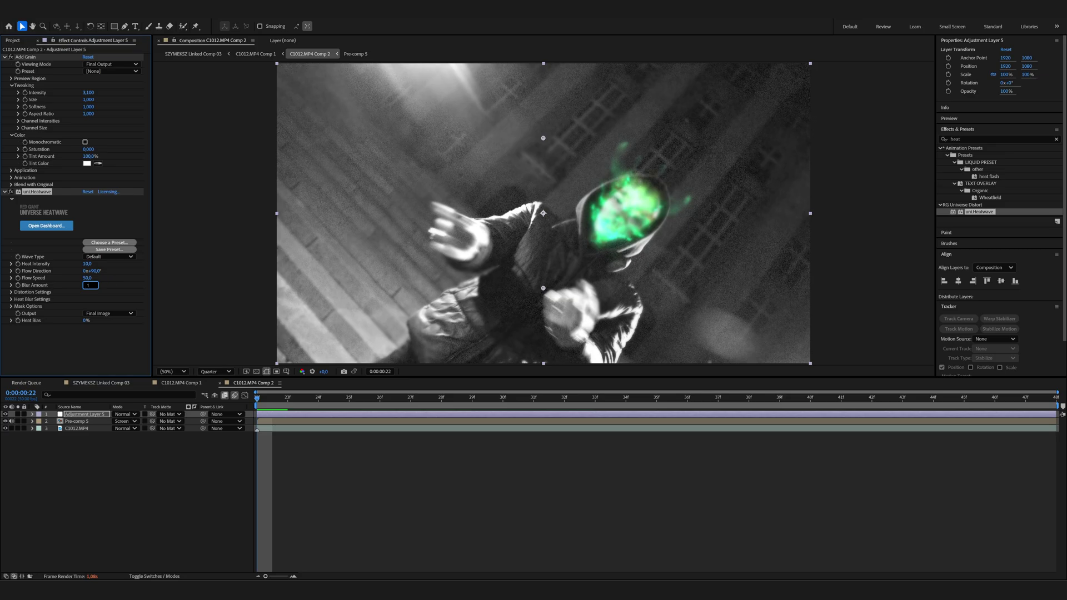
key("space")
key("space")
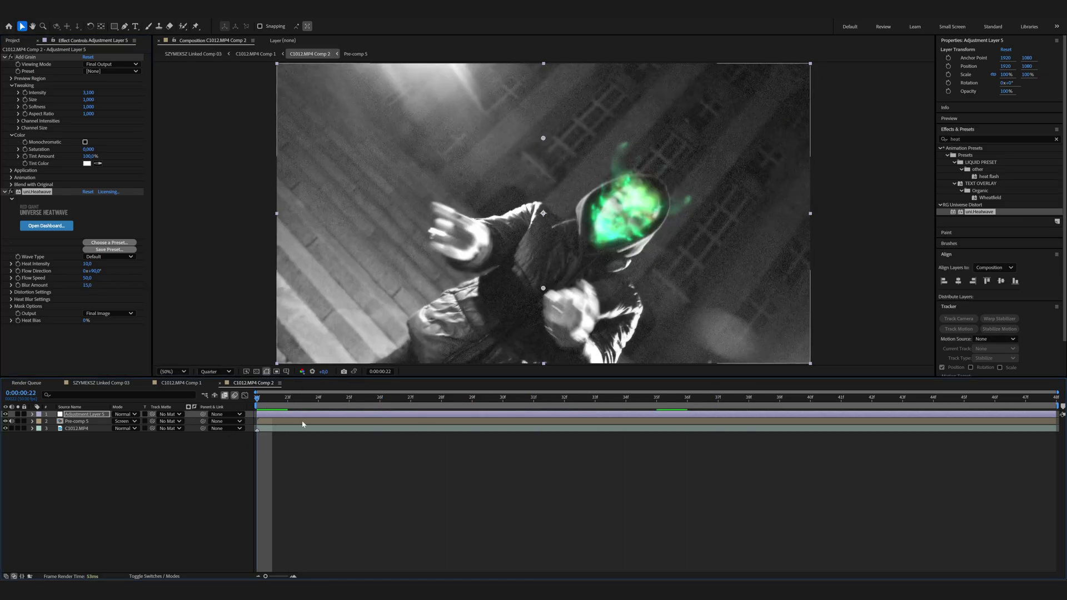
Step: Apply CC Vignette to Adjustment Layer 5 in C1012.MP4 Comp 2
left_click_drag(503, 387, 149, 459)
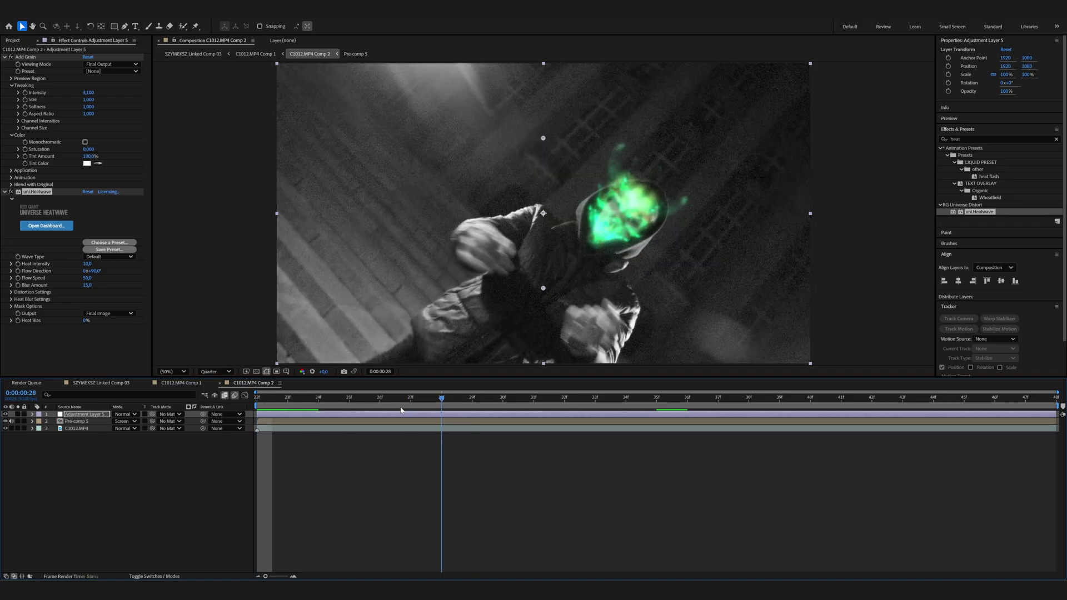
left_click(149, 459)
left_click(1056, 93)
left_click(995, 92)
type("cc vi")
left_click_drag(969, 226, 326, 414)
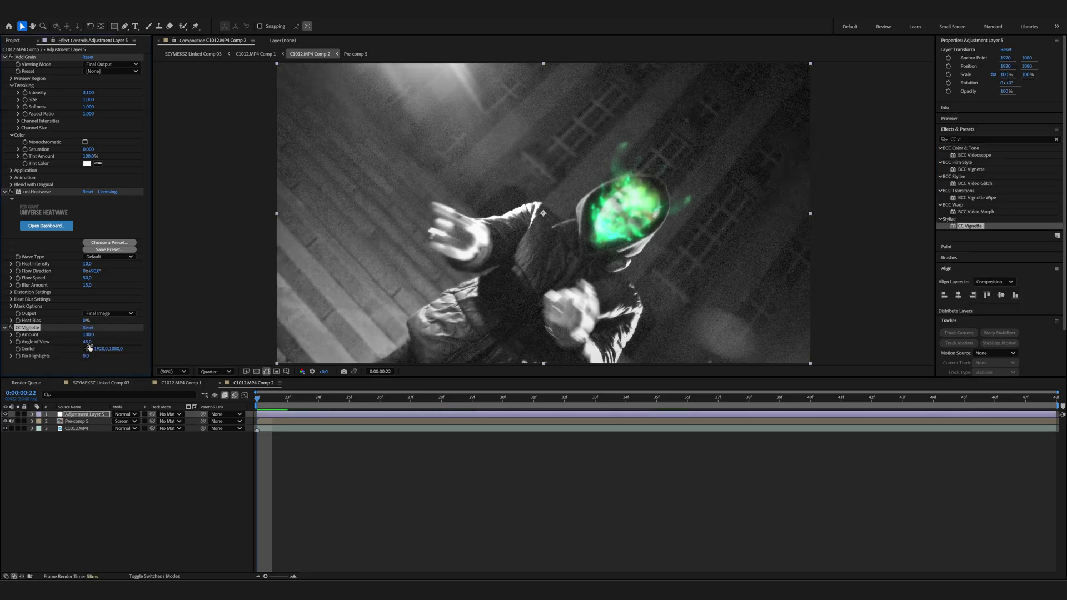
Step: Widen the vignette's angle of view and raise its amount to 125
left_click_drag(98, 341, 260, 340)
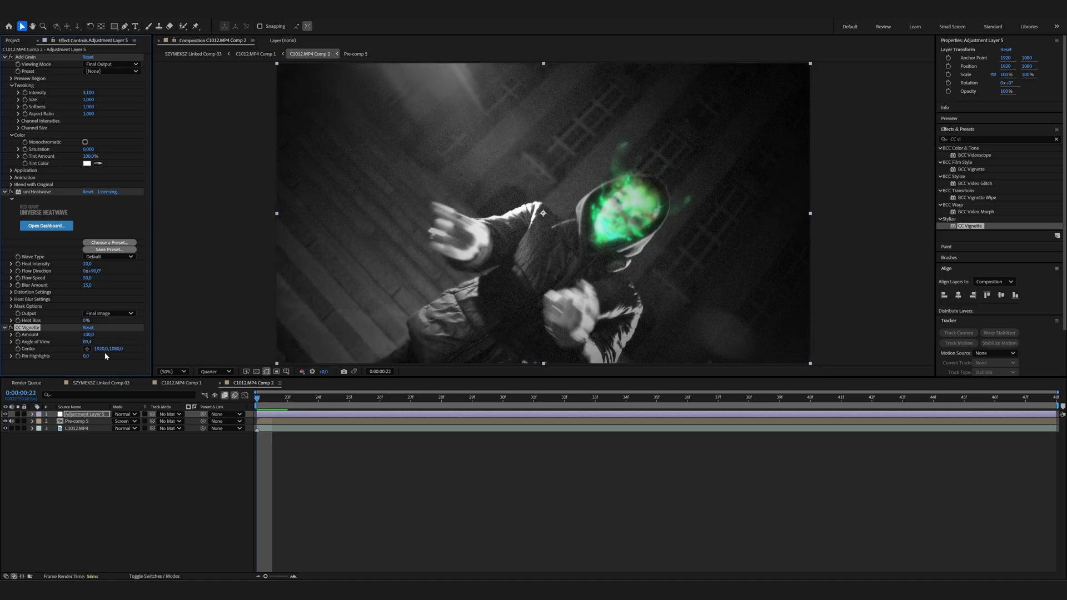
left_click_drag(87, 335, 92, 335)
left_click_drag(92, 336, 100, 337)
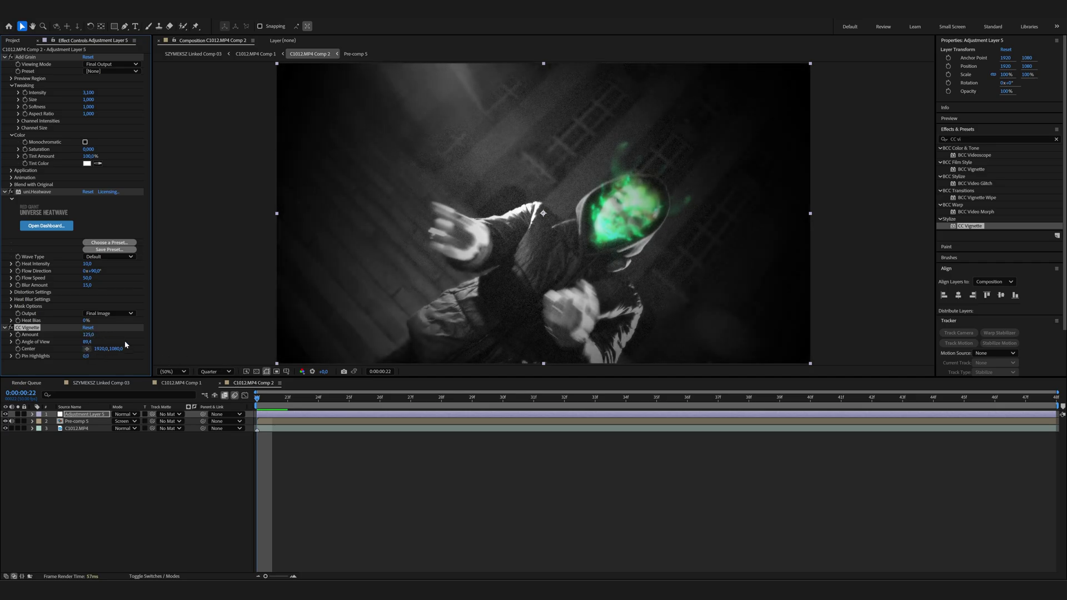
Step: Shift the vignette centre toward the face and preview the vignetted composition
left_click(87, 348)
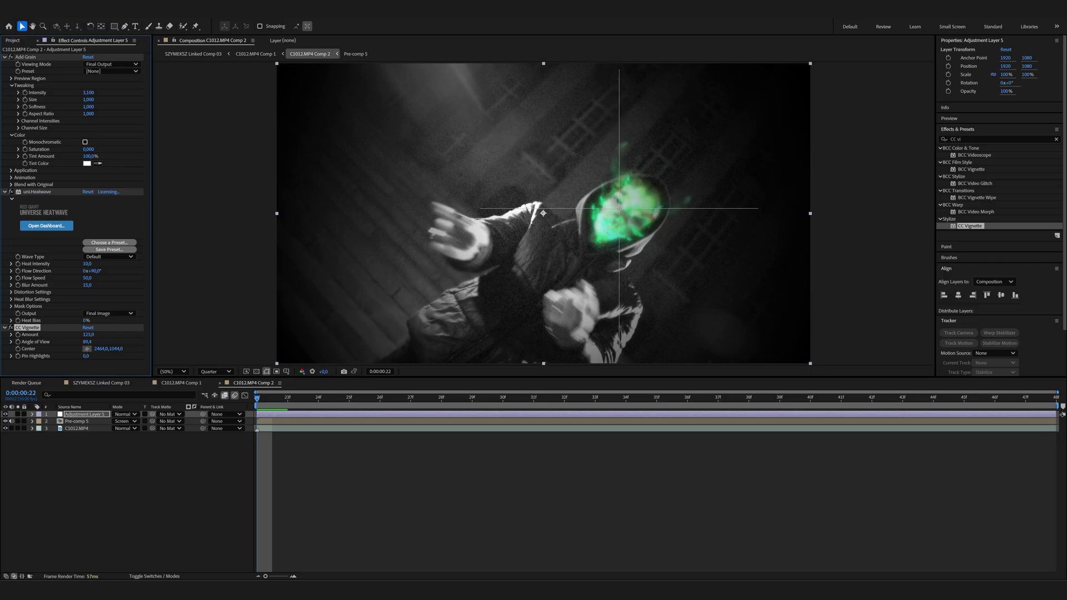
left_click(618, 195)
key("ctrl+z")
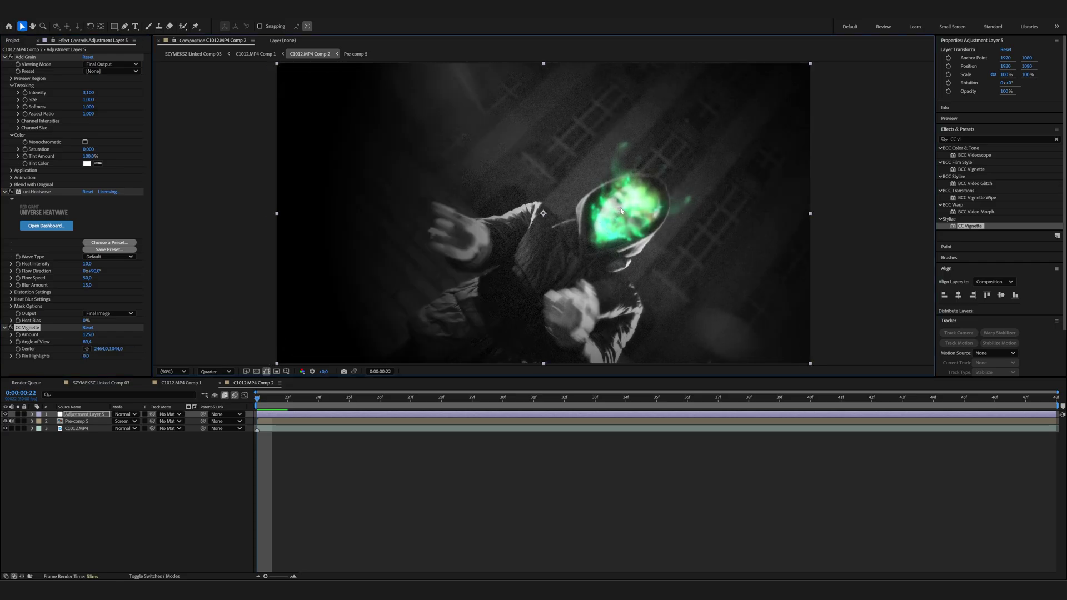
left_click_drag(613, 217, 605, 220)
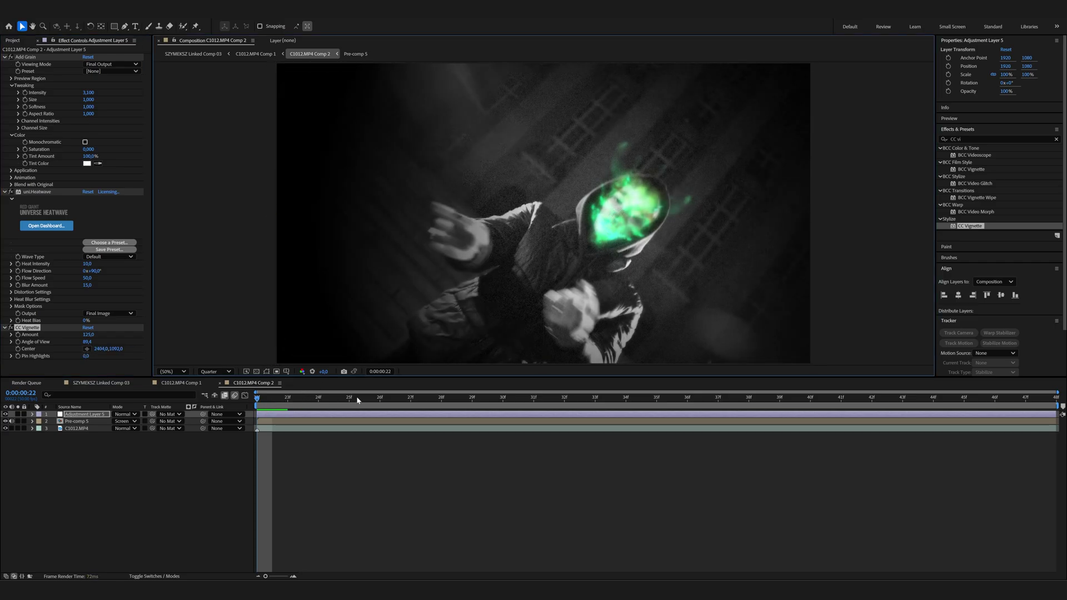
key("space")
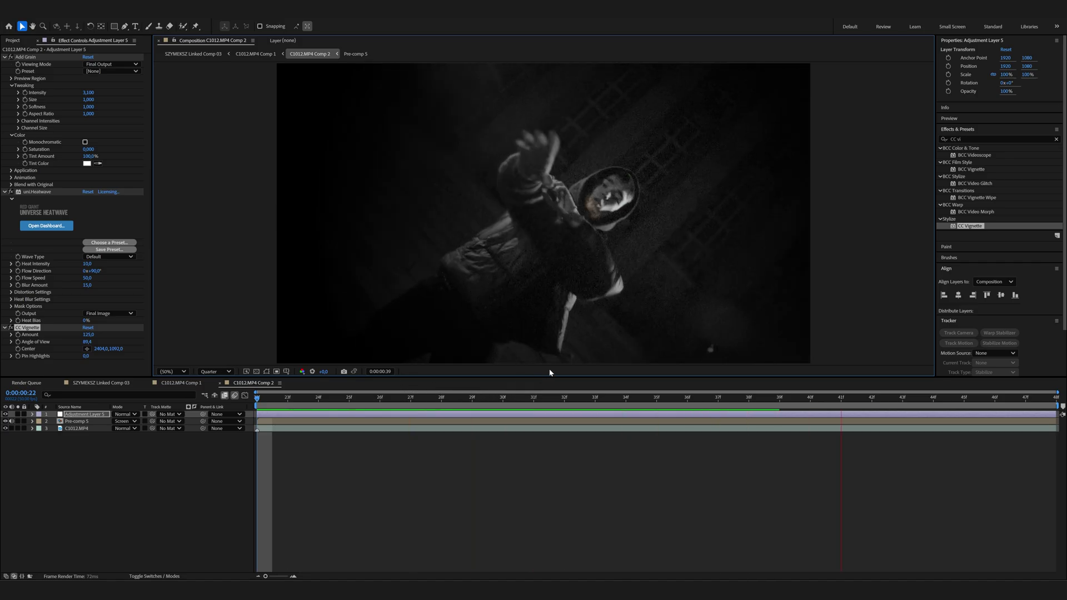
key("space")
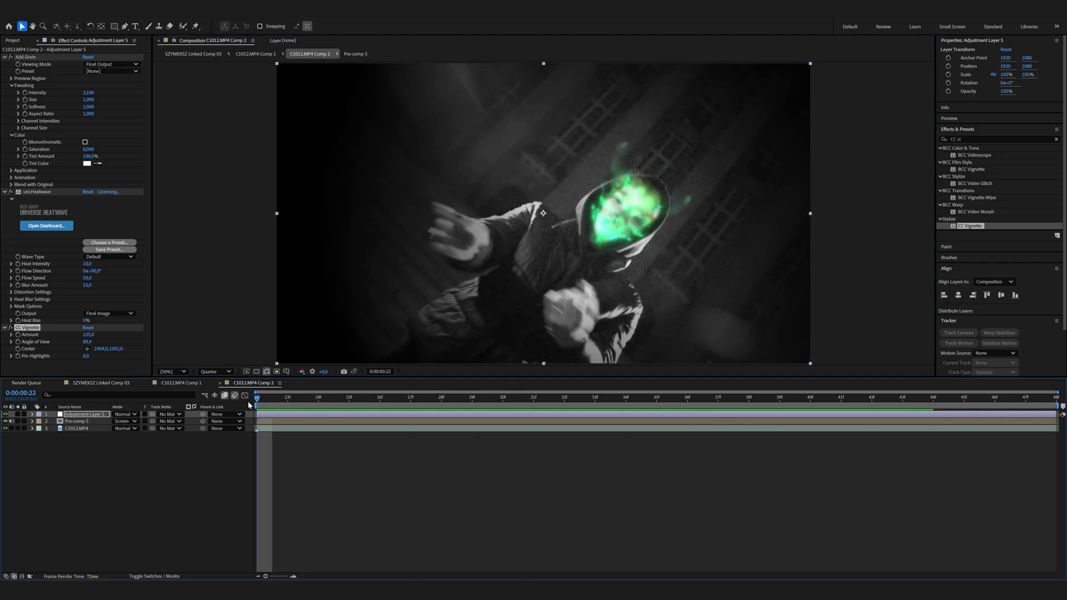
Step: Switch to C1012.MP4 Comp 1 and preview the cut into the skull section around 13:01–13:06
left_click(181, 383)
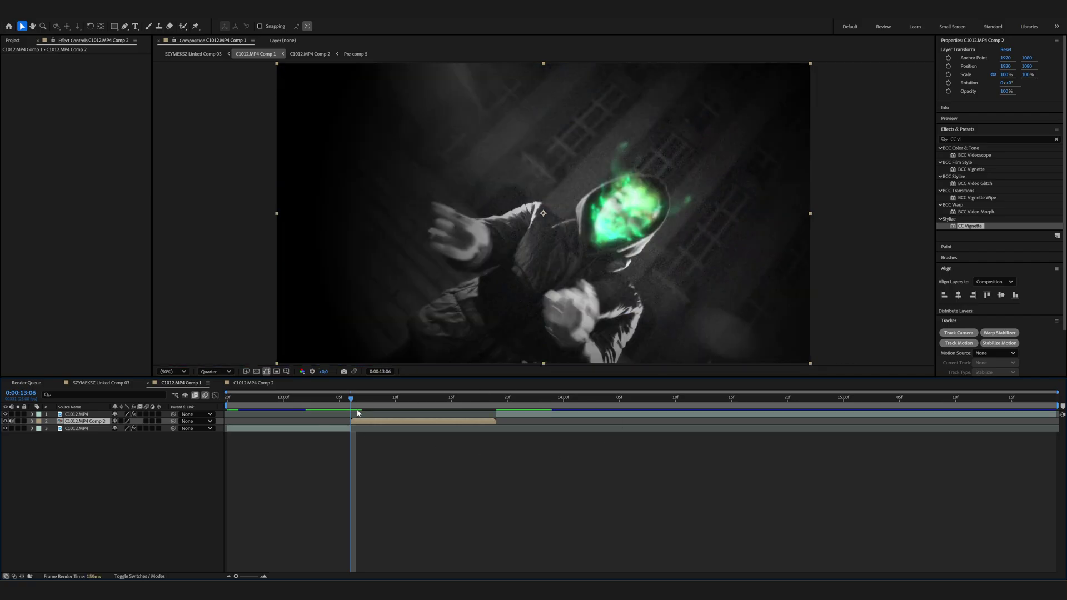
key("space")
left_click_drag(483, 398, 294, 398)
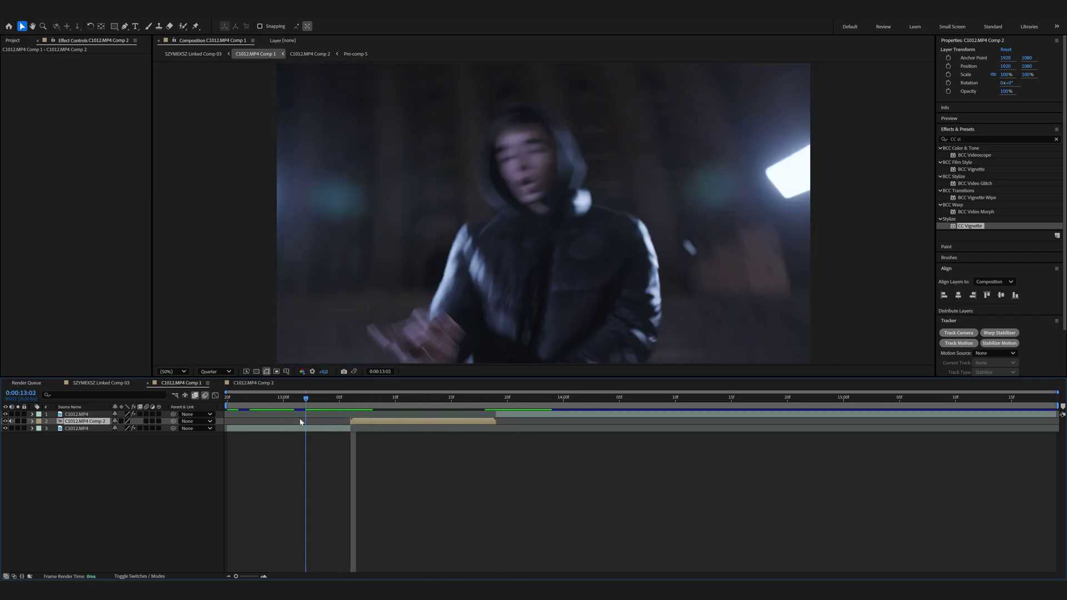
key("space")
left_click(350, 398)
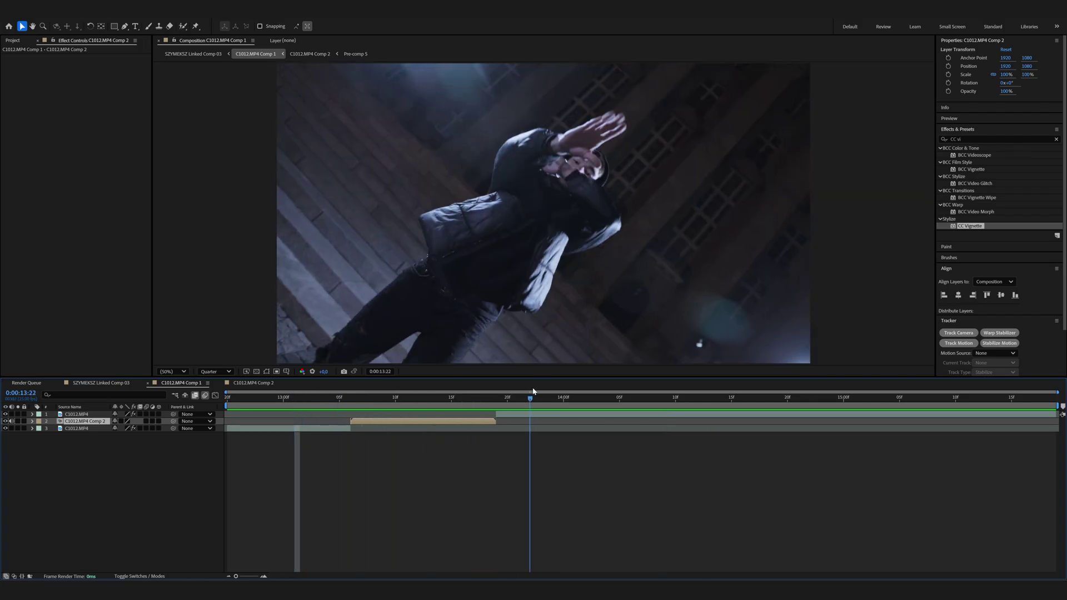
key("space")
key("space")
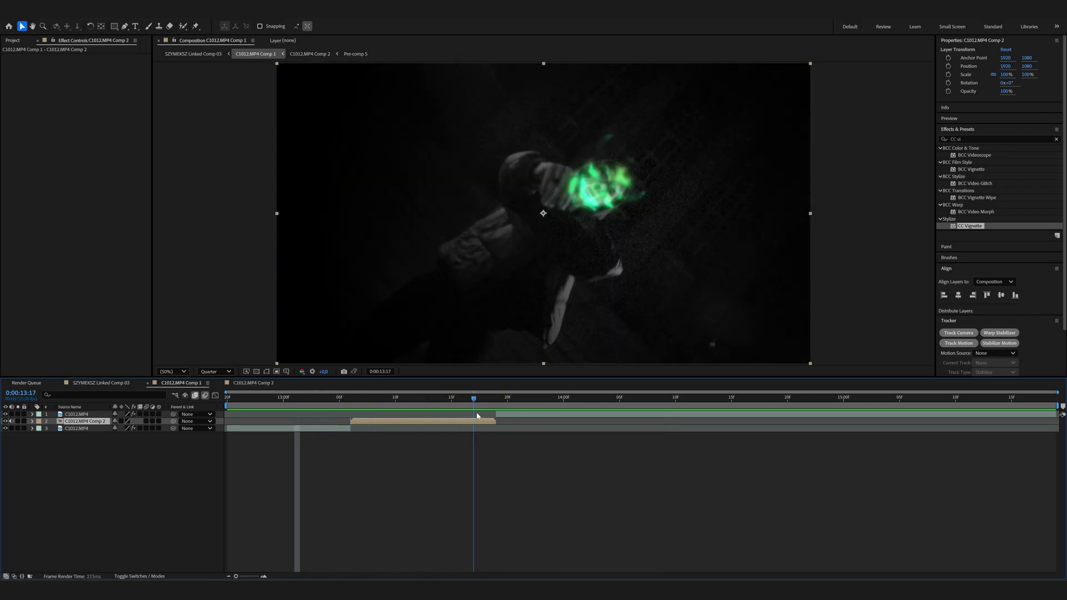
key("space")
left_click(387, 467)
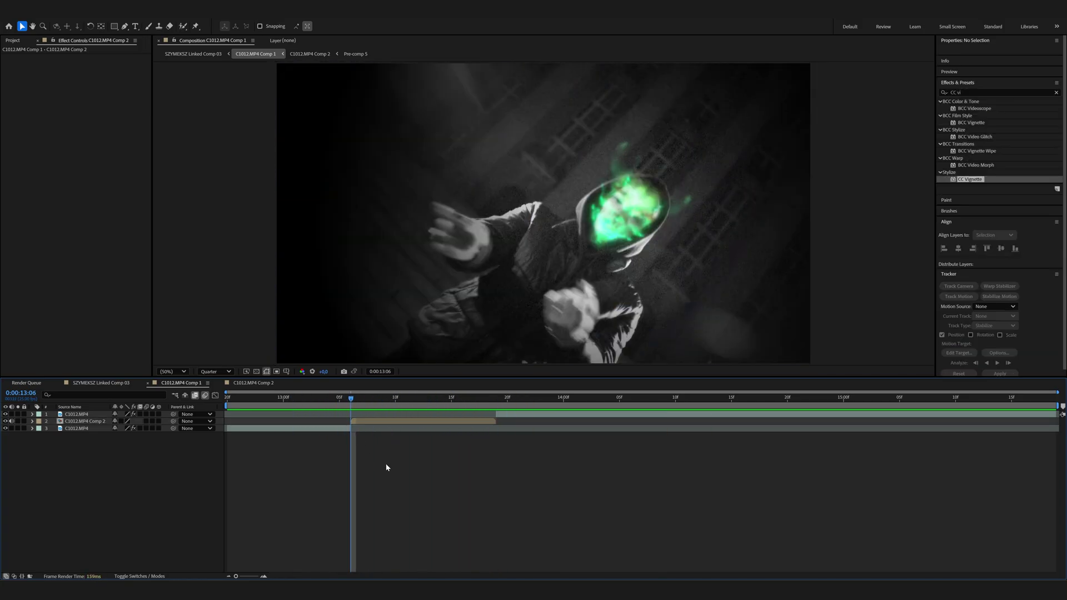
Step: Apply the 4k HIGH SHAKE 2 animation preset to the skull comp layer
left_click(1056, 91)
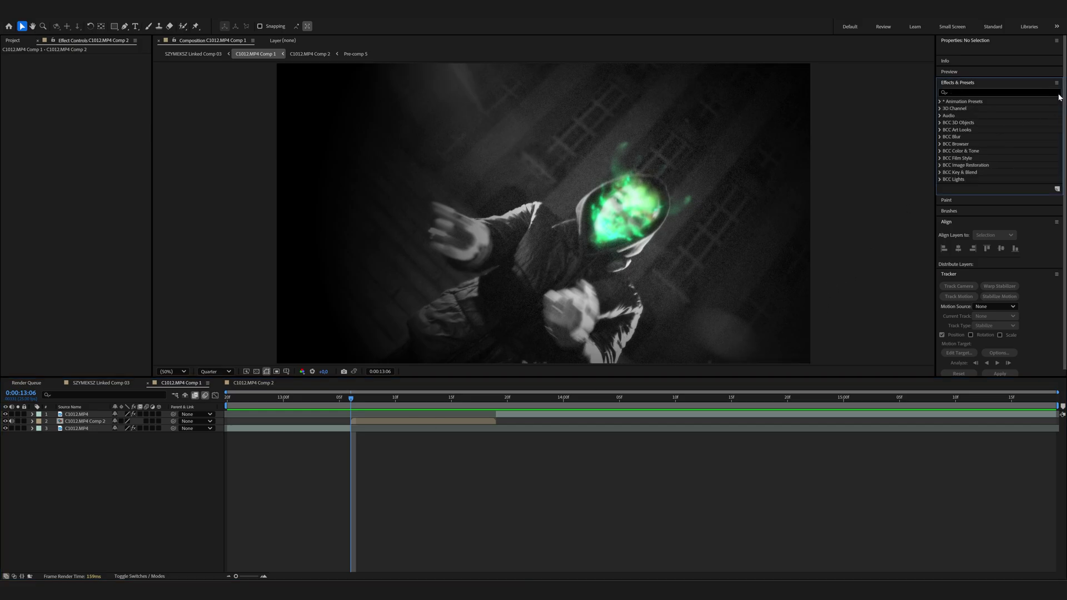
left_click(942, 101)
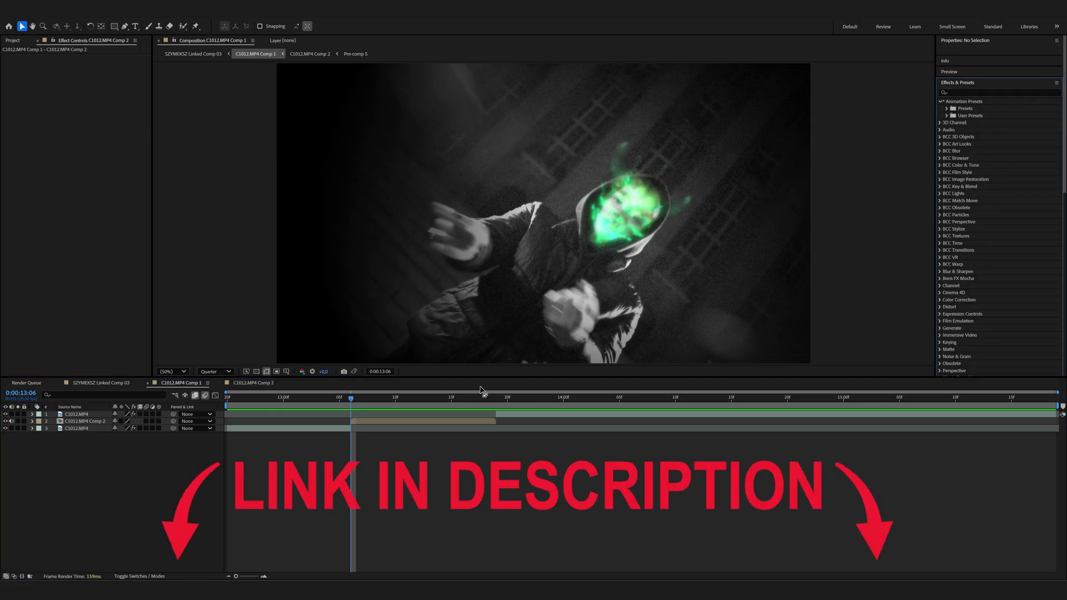
left_click(947, 109)
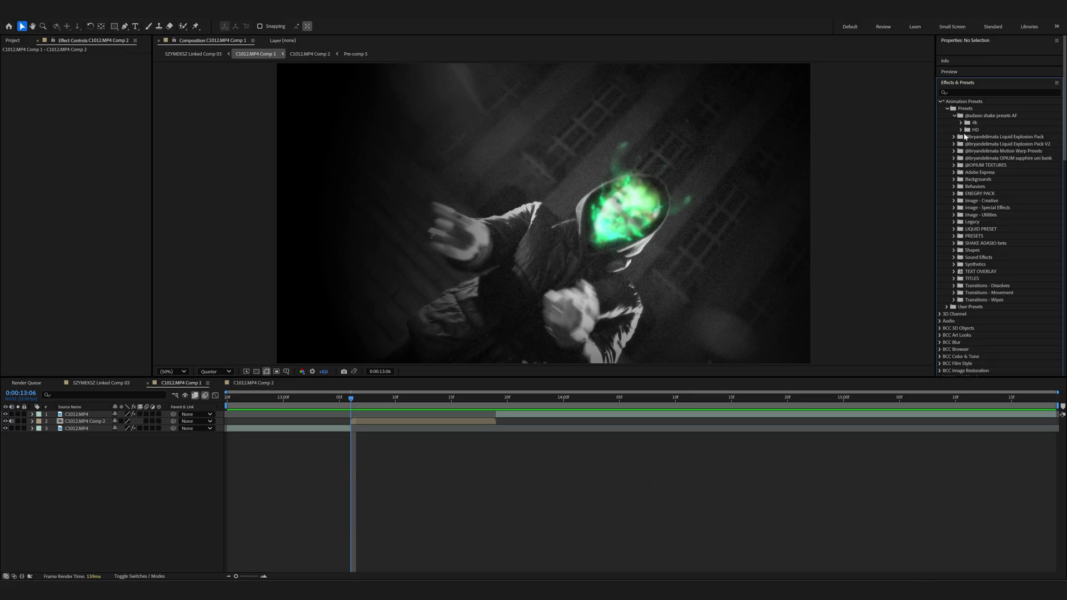
left_click(962, 123)
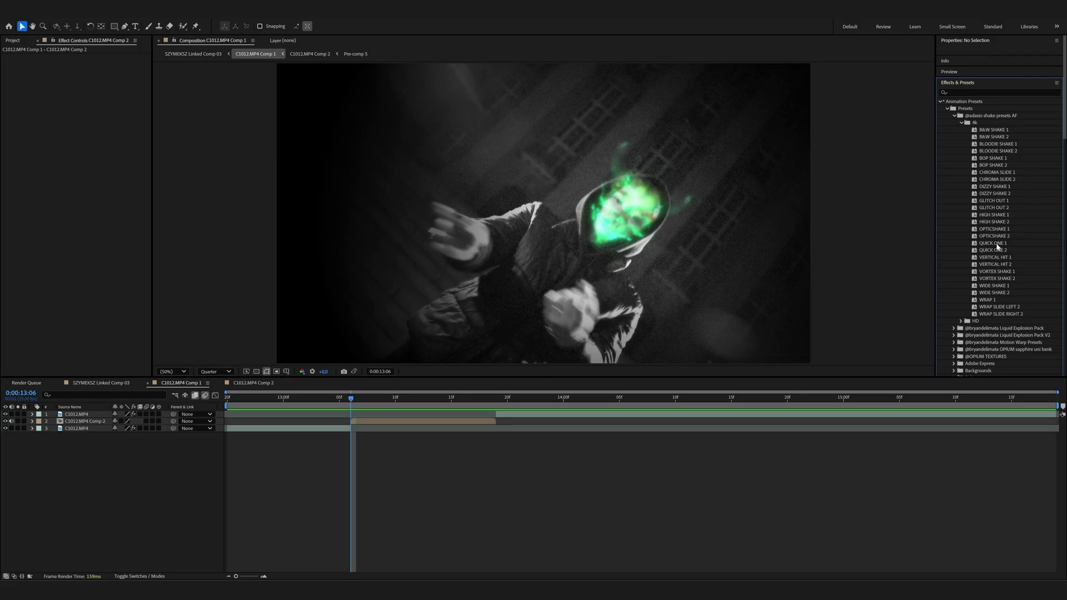
left_click_drag(993, 222, 412, 423)
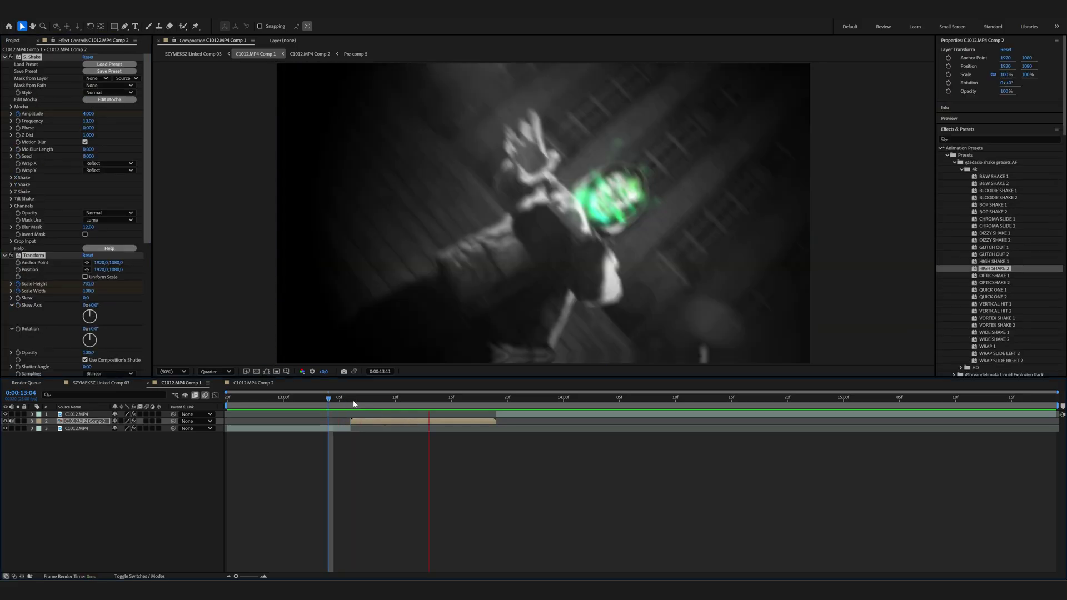
Step: At the 13:19 cut, add BOP SHAKE 2 to the top clip, enable motion blur, and preview
left_click_drag(344, 400, 496, 407)
key("F2")
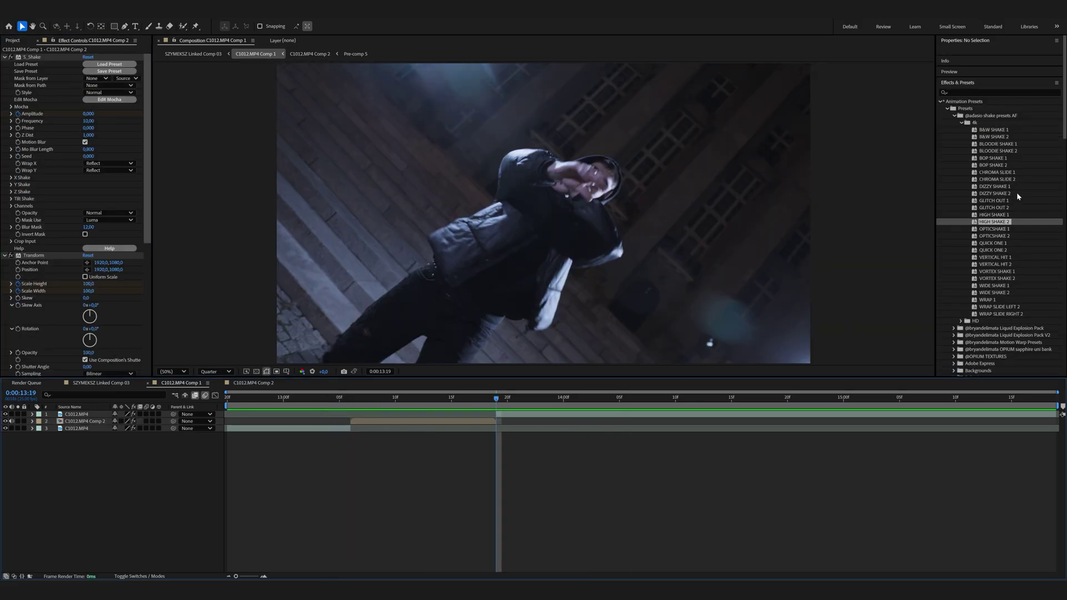
left_click_drag(992, 165, 529, 415)
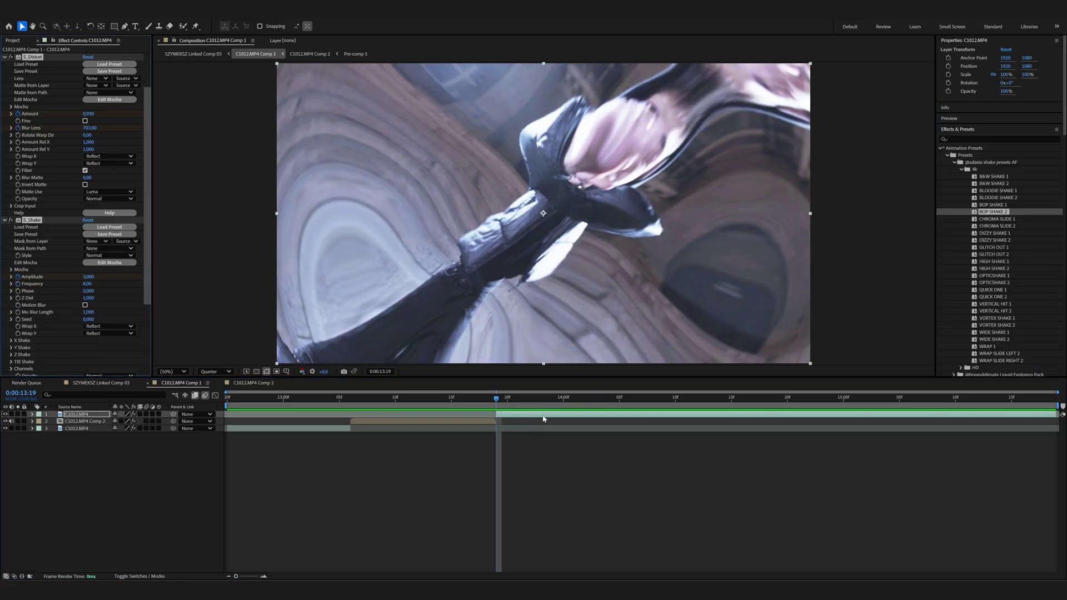
left_click(84, 305)
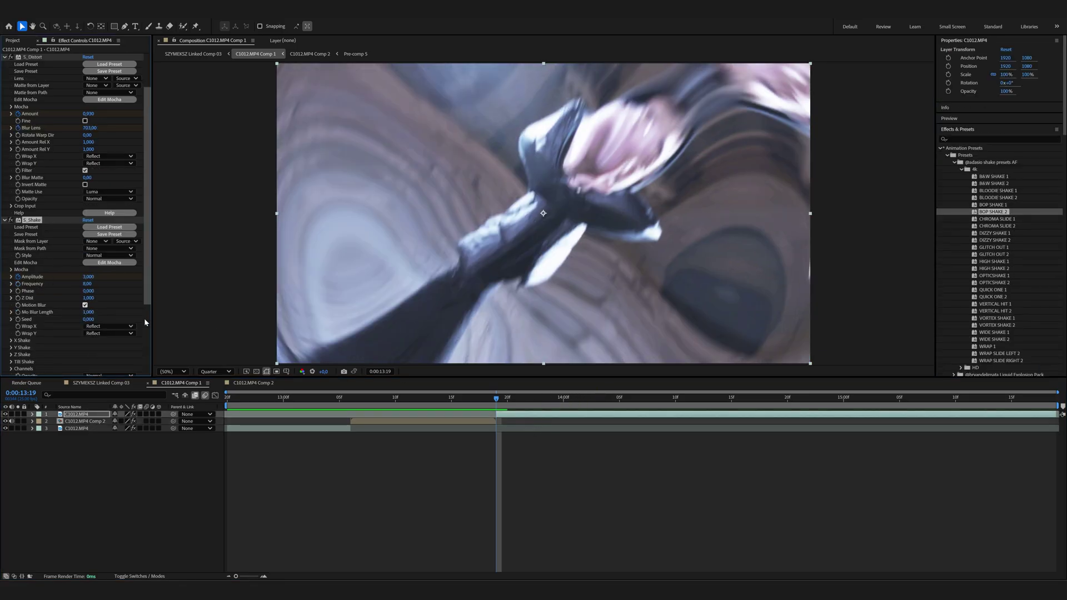
key("space")
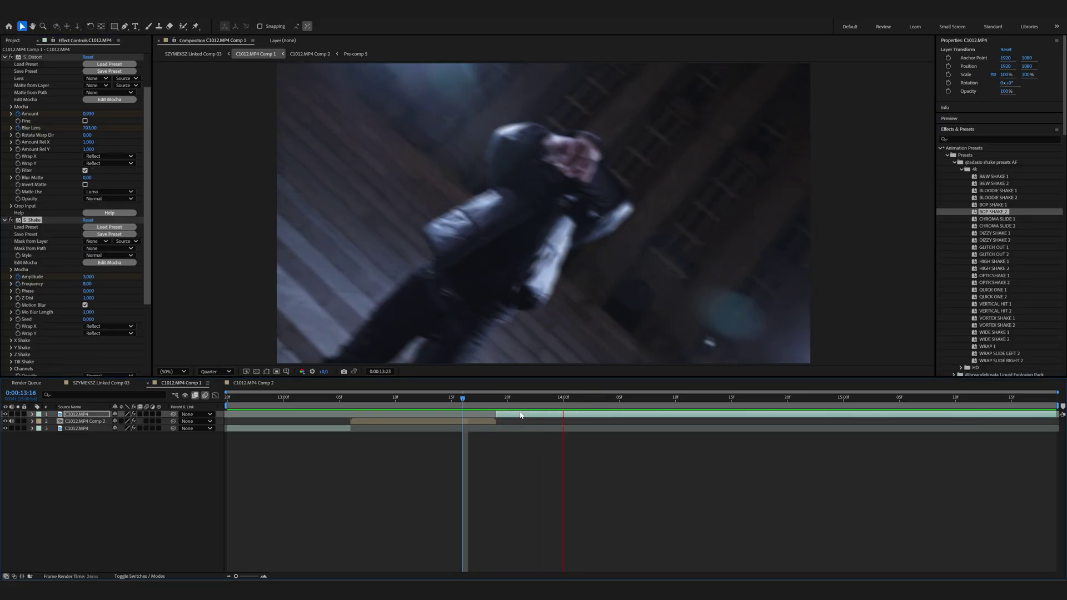
left_click(838, 317)
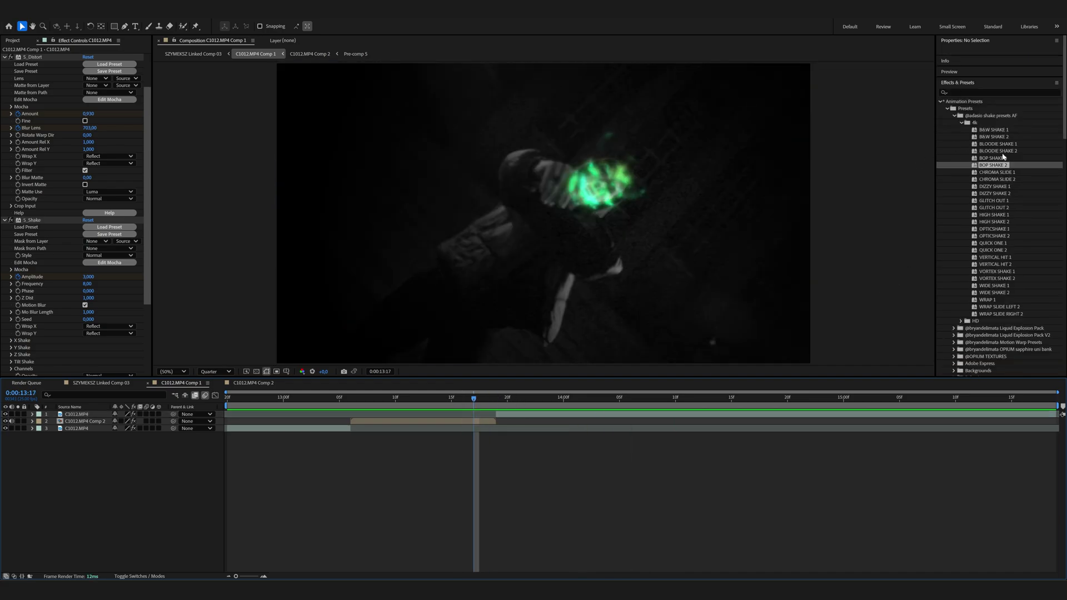
left_click(488, 420)
Step: Reveal the skull comp's keyframes, preview the shakes, and open the timeline's new-layer menu
key("u")
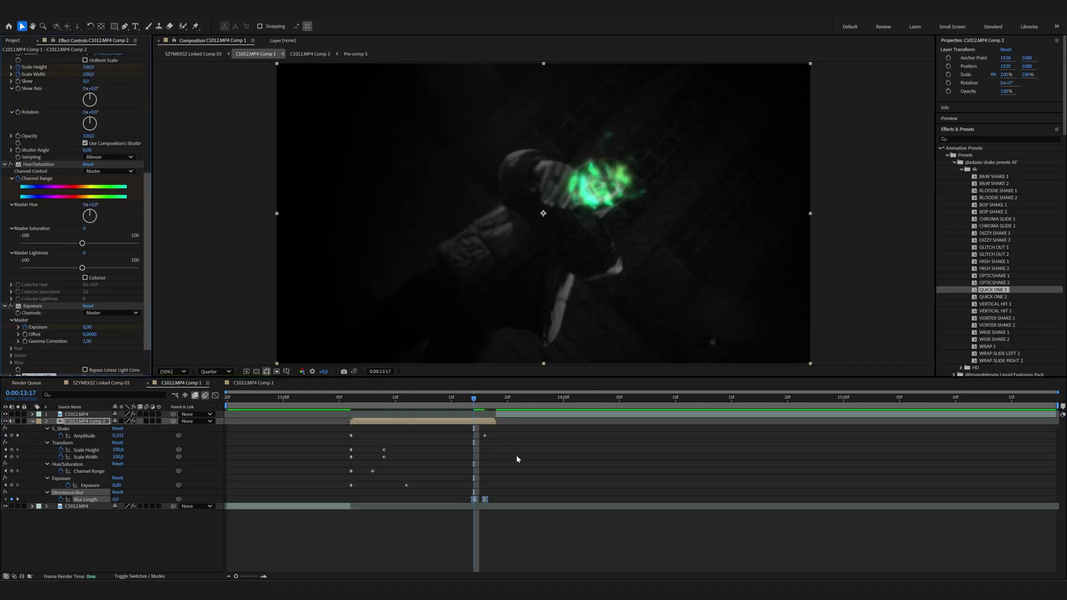
key("space")
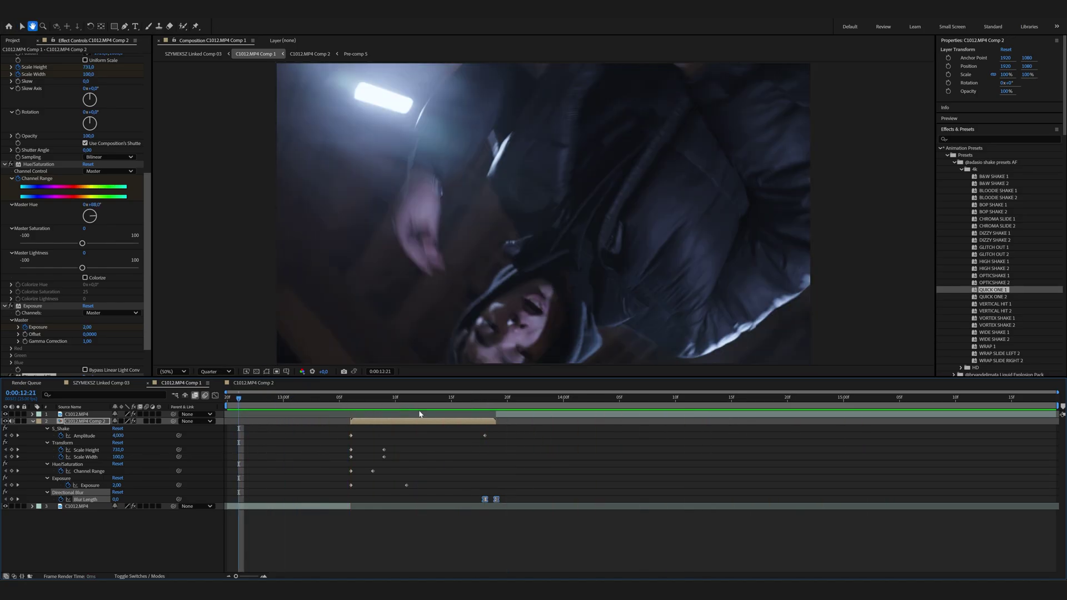
left_click(350, 546)
right_click(146, 424)
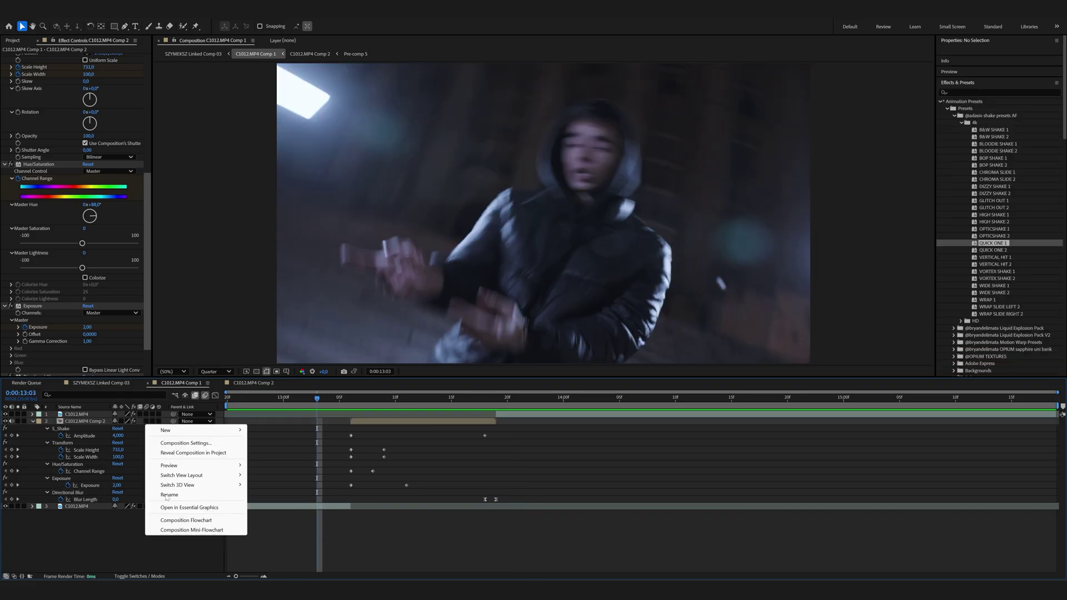
mouse_move(166, 430)
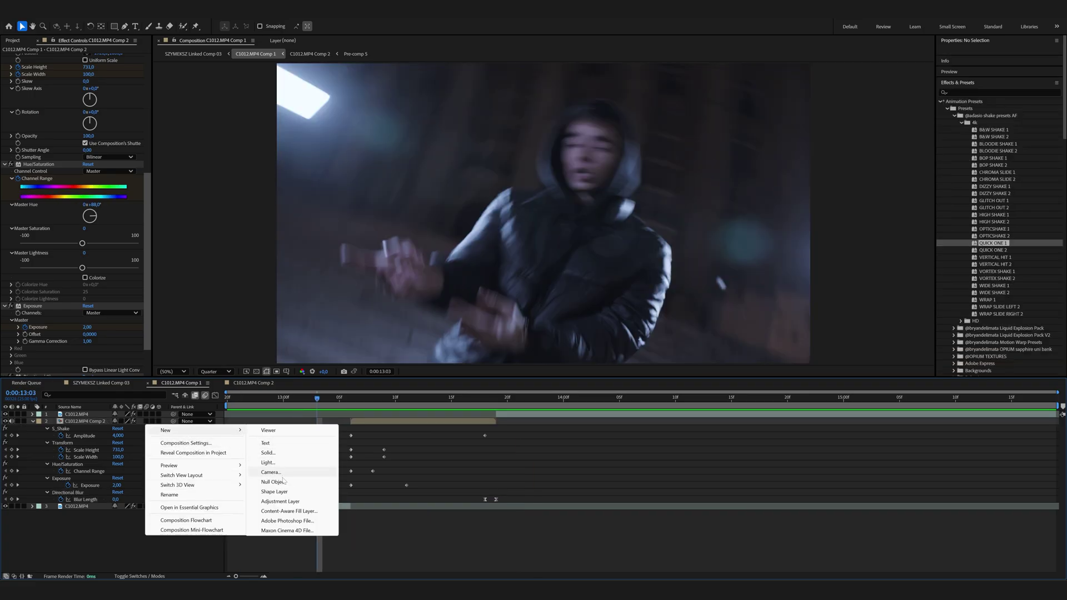
Step: Add an adjustment layer with Lumetri Color, a TURQUOISE.cube input LUT and lowered Temperature
left_click(292, 501)
left_click(997, 138)
type("lume")
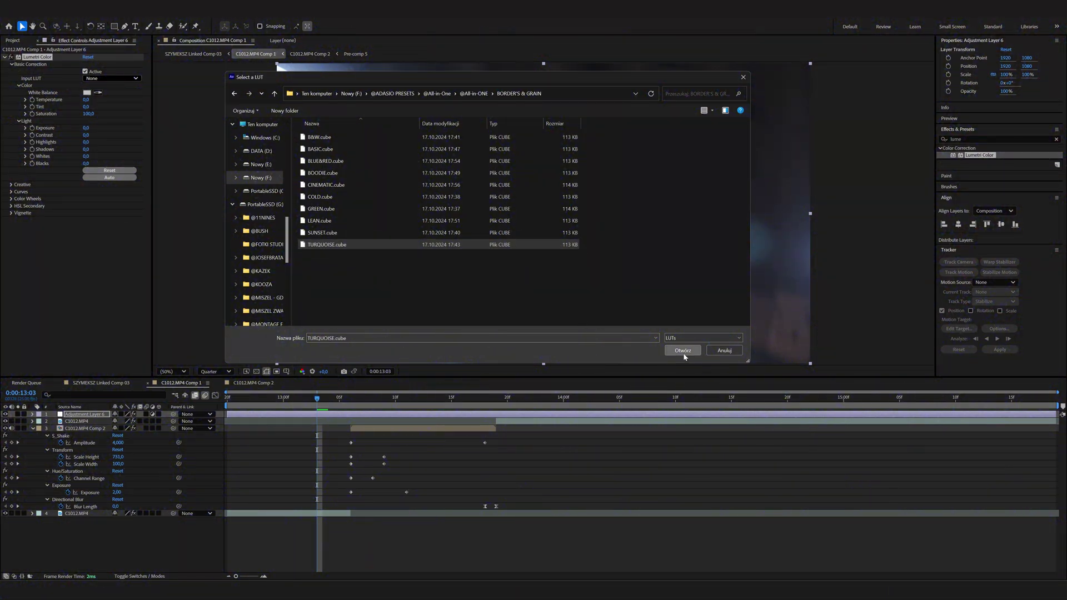
left_click(683, 353)
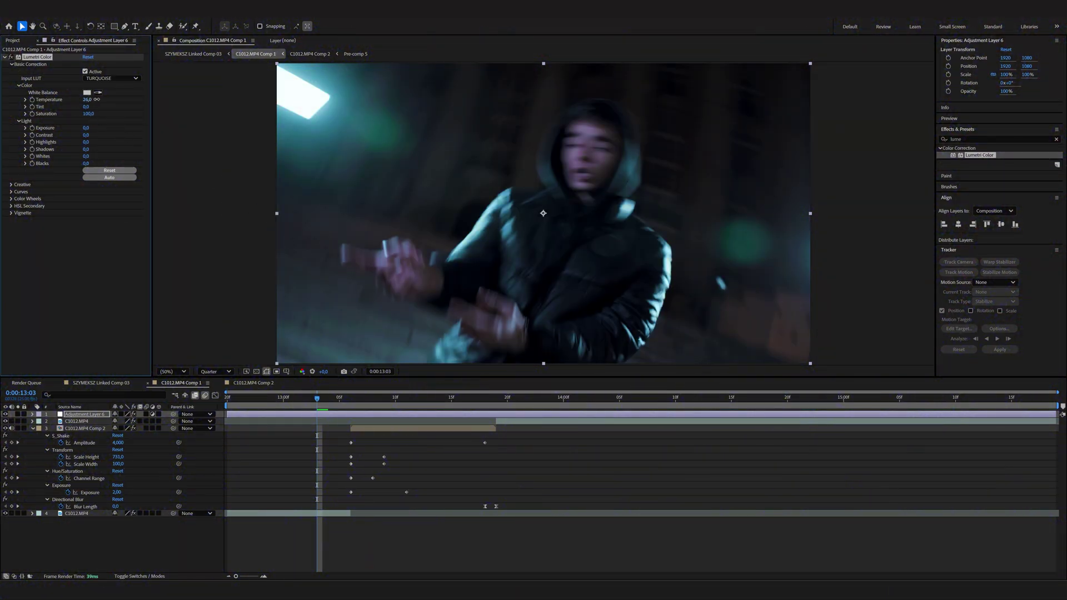
left_click_drag(98, 99, 66, 101)
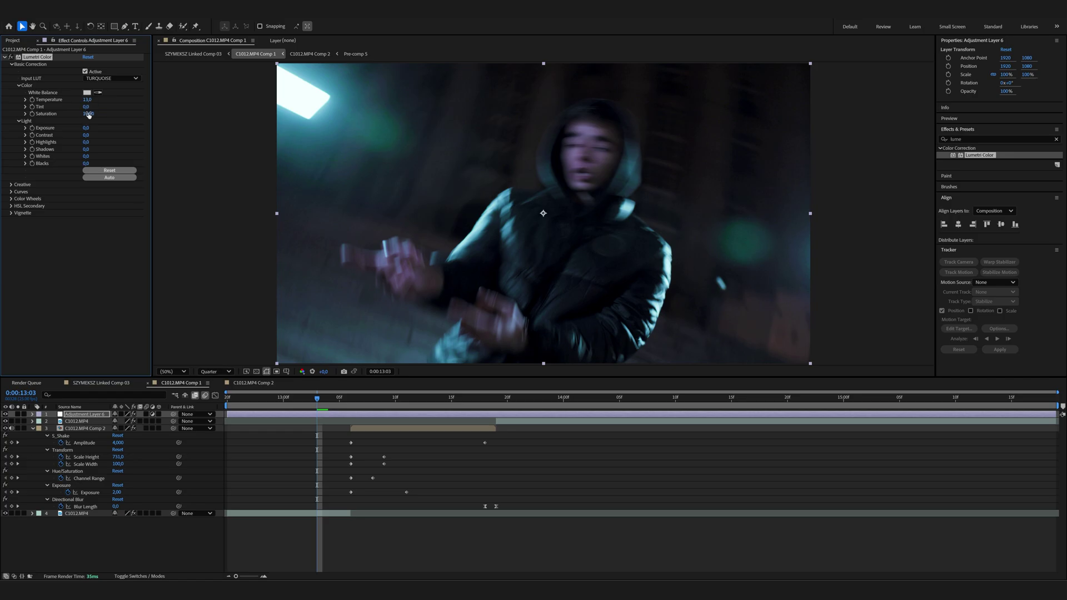